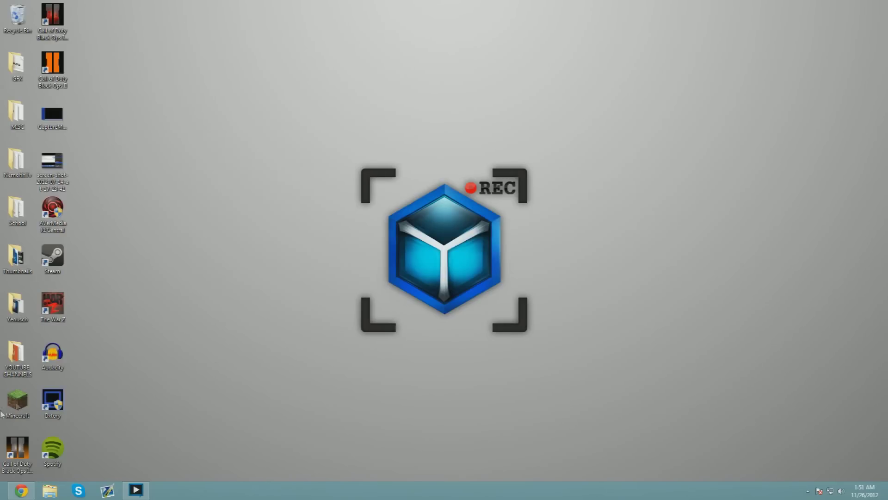
# - Restore the Chrome window showing the xsplit.com registration page from the taskbar
pyautogui.click(21, 491)
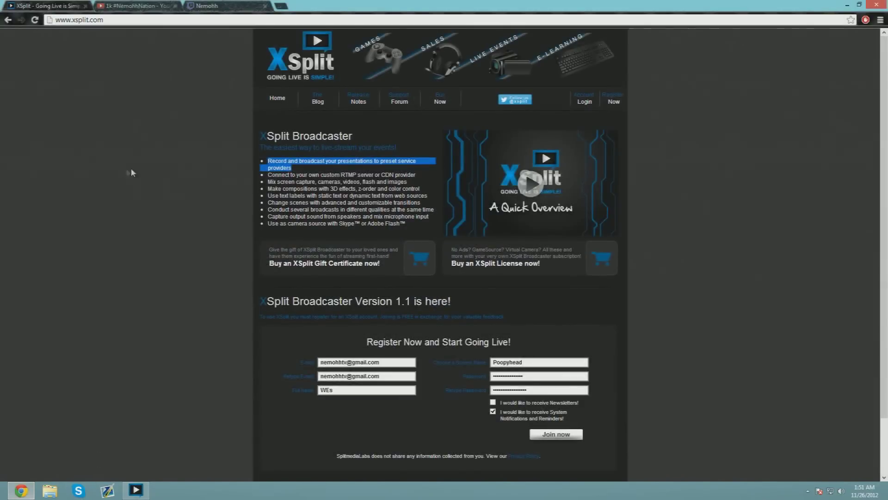
# - Highlight the first XSplit feature bullet on xsplit.com, then switch to the twitch.tv tab
pyautogui.click(318, 156)
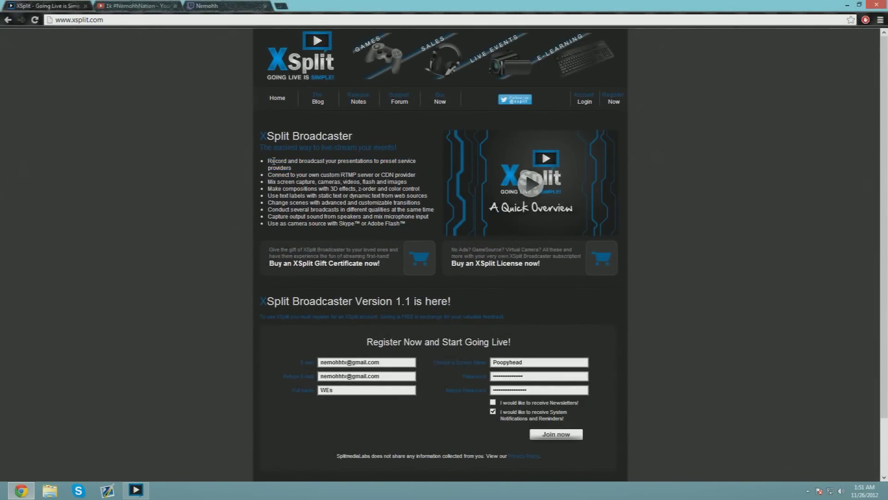
pyautogui.moveTo(295, 169); pyautogui.dragTo(275, 161)
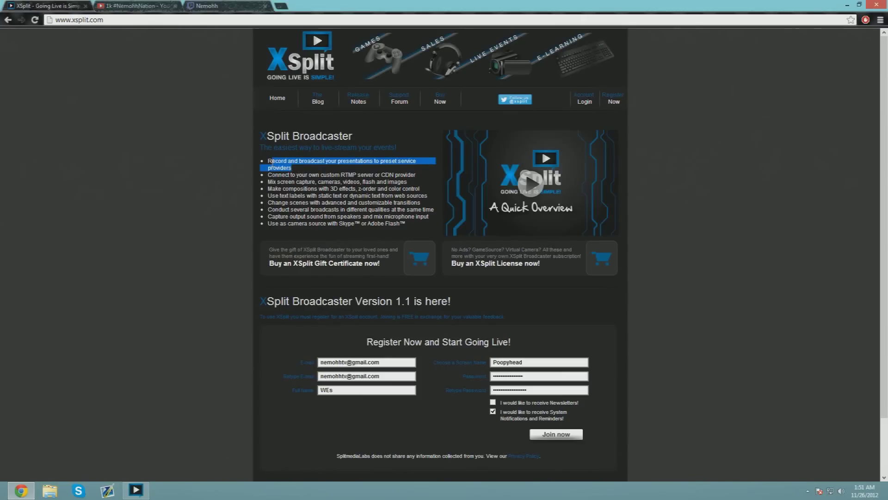
pyautogui.click(296, 170)
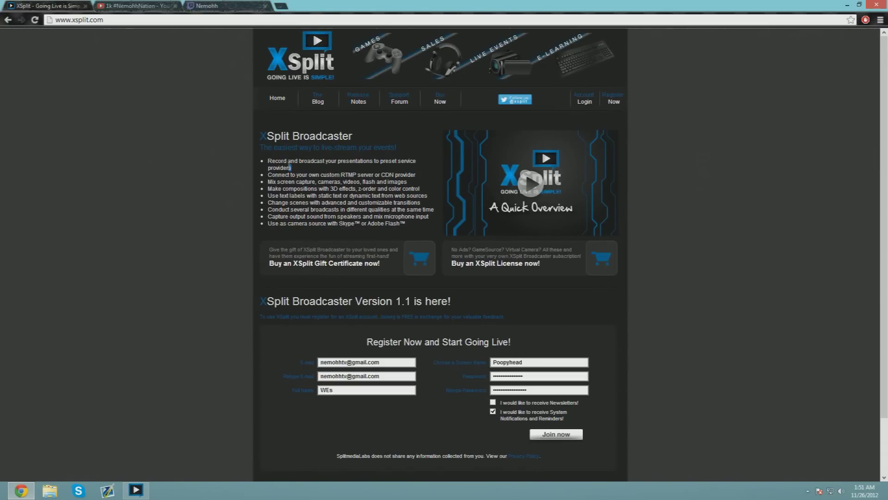
pyautogui.tripleClick(289, 167)
pyautogui.click(269, 161)
pyautogui.click(199, 4)
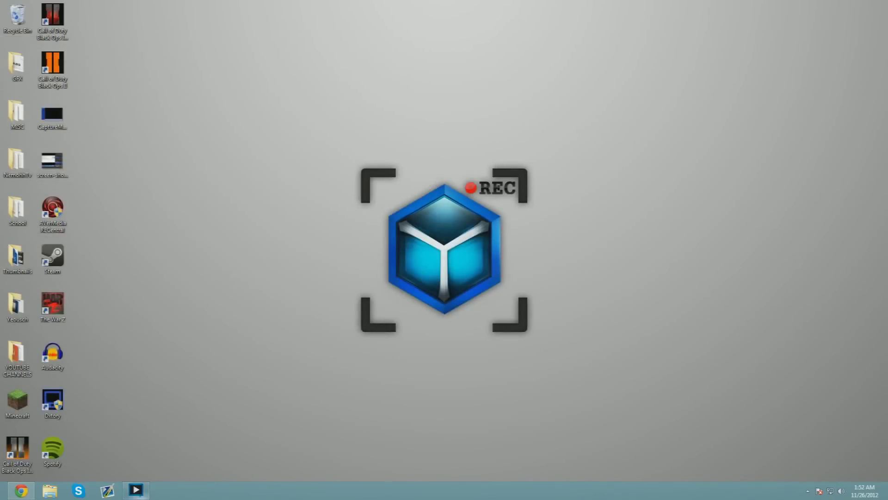
# - Restore XSplit and use Broadcast > Edit channels... to view the configured channels and addable types
pyautogui.click(135, 490)
pyautogui.click(390, 115)
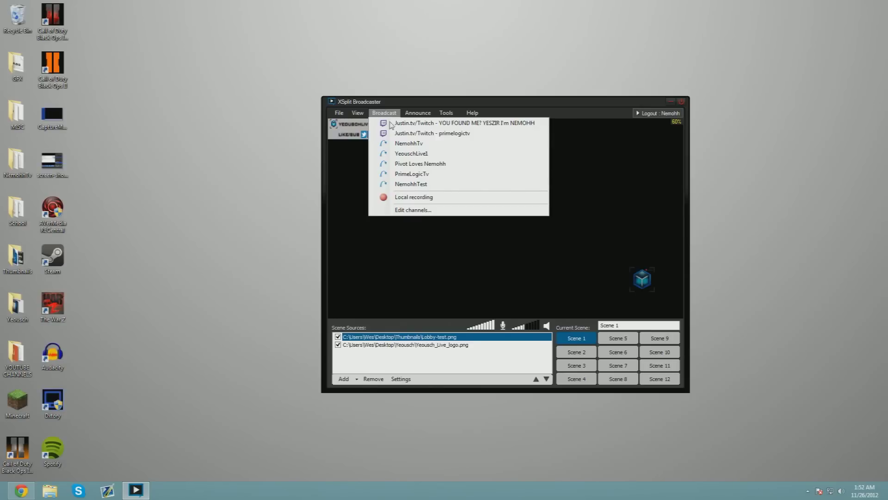
pyautogui.click(393, 209)
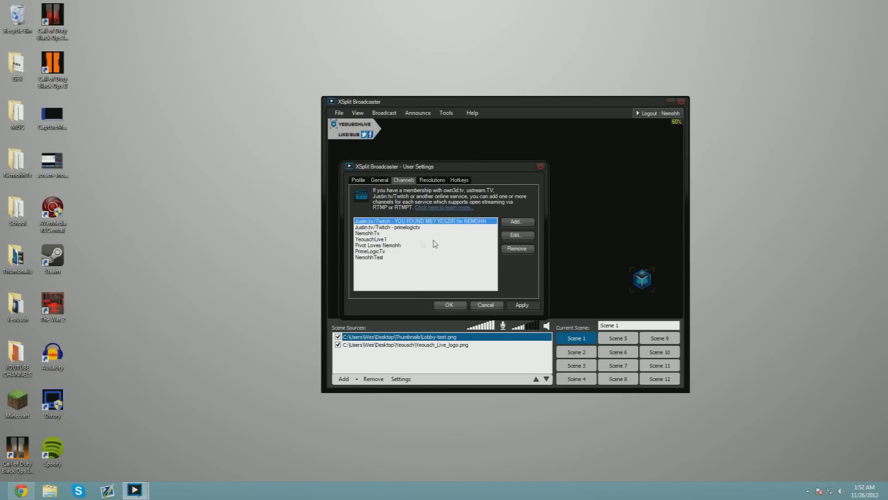
pyautogui.click(517, 222)
# - Open the Justin.tv/Twitch channel's properties and inspect its username and Channel dropdown
pyautogui.click(517, 235)
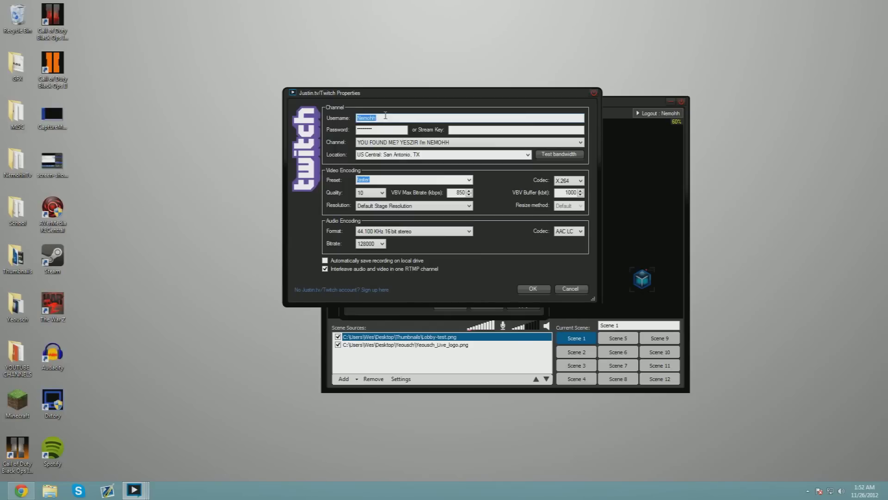
pyautogui.click(387, 117)
pyautogui.doubleClick(385, 116)
pyautogui.click(376, 143)
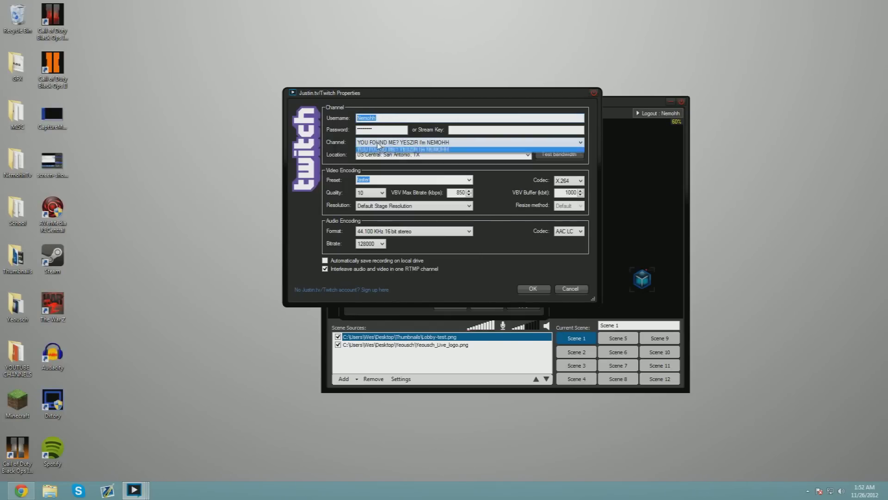
pyautogui.click(401, 147)
pyautogui.click(401, 147)
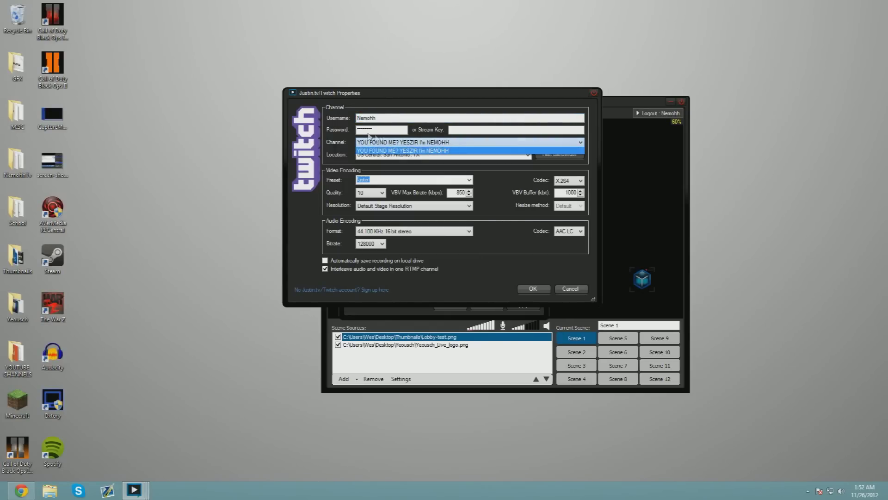
pyautogui.click(355, 119)
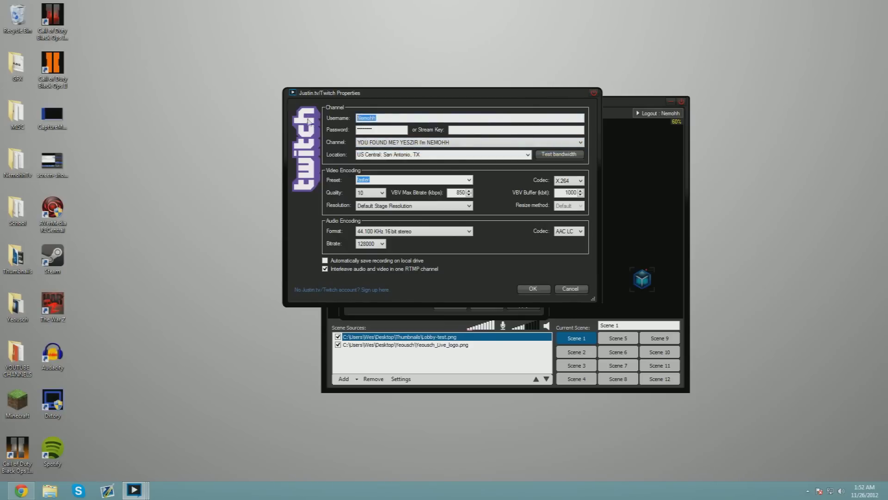
# - Check the available channel, password and stream key, reposition the dialog, and list ingest servers
pyautogui.click(391, 143)
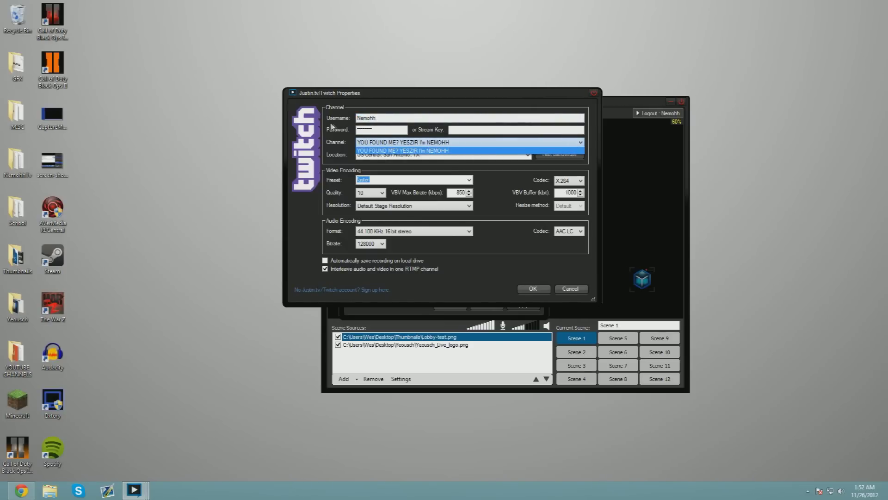
pyautogui.click(372, 129)
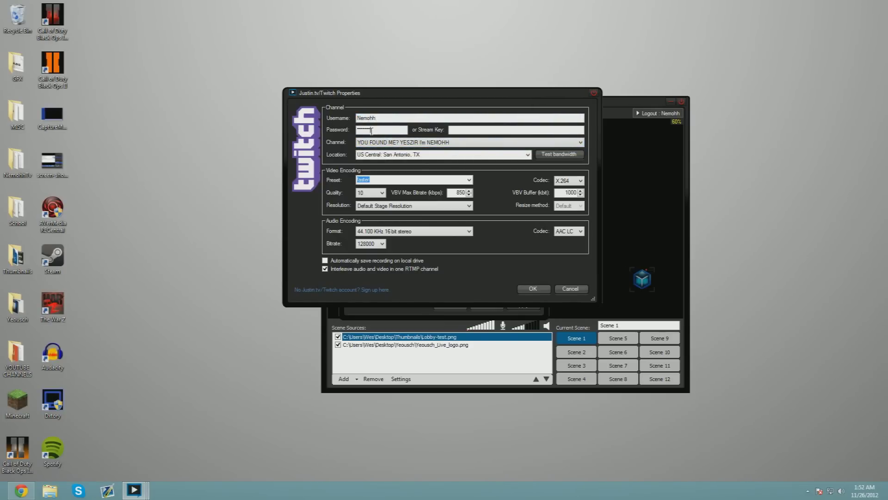
pyautogui.moveTo(372, 131); pyautogui.dragTo(338, 129)
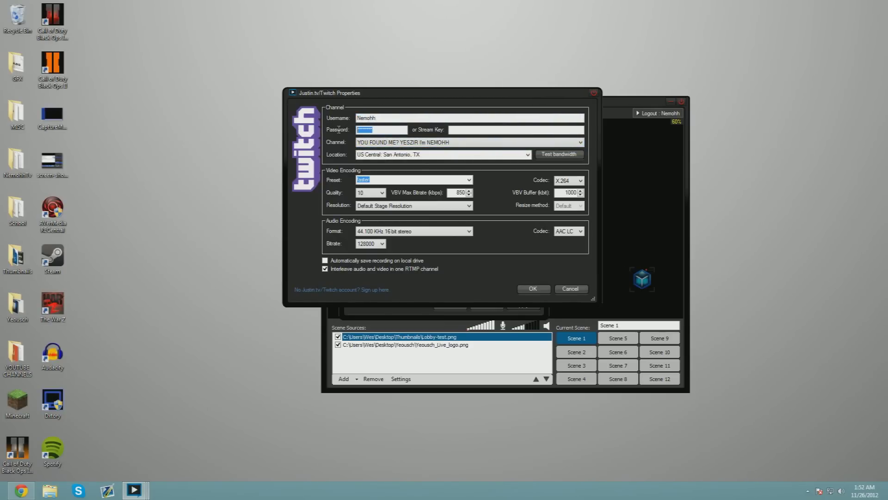
pyautogui.click(474, 132)
pyautogui.moveTo(484, 91); pyautogui.dragTo(529, 81)
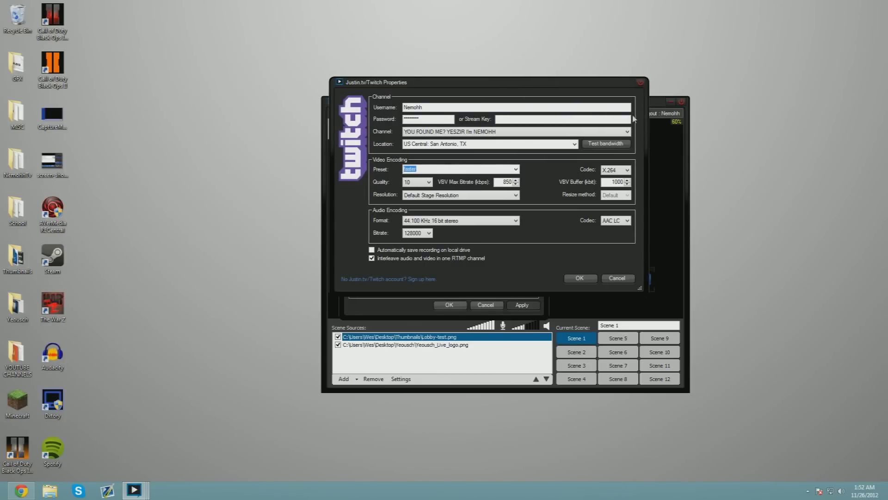
pyautogui.click(574, 145)
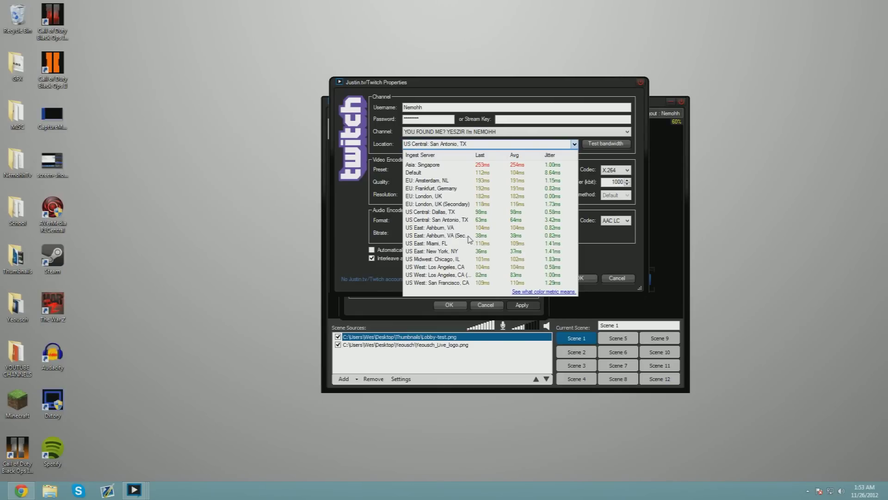
# - Keep US Central: San Antonio, TX (64ms) as the Twitch ingest location after comparing latencies
pyautogui.click(574, 144)
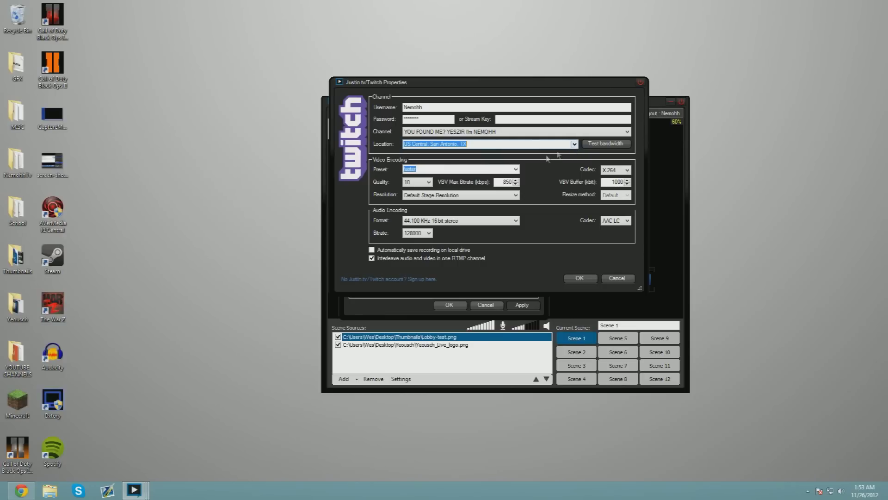
pyautogui.click(575, 144)
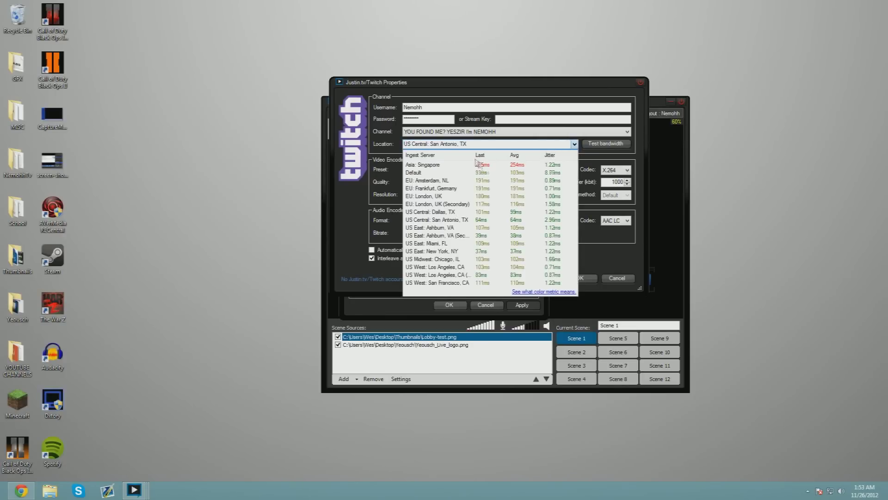
pyautogui.click(390, 161)
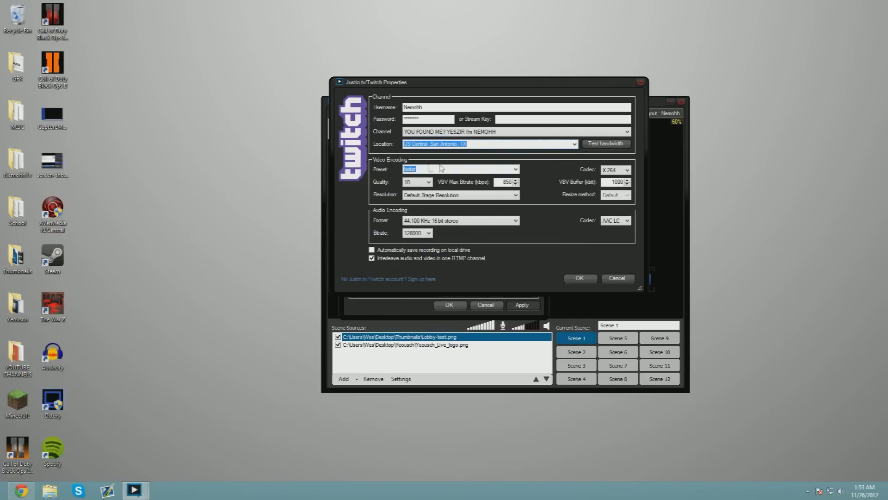
pyautogui.rightClick(261, 490)
pyautogui.click(294, 460)
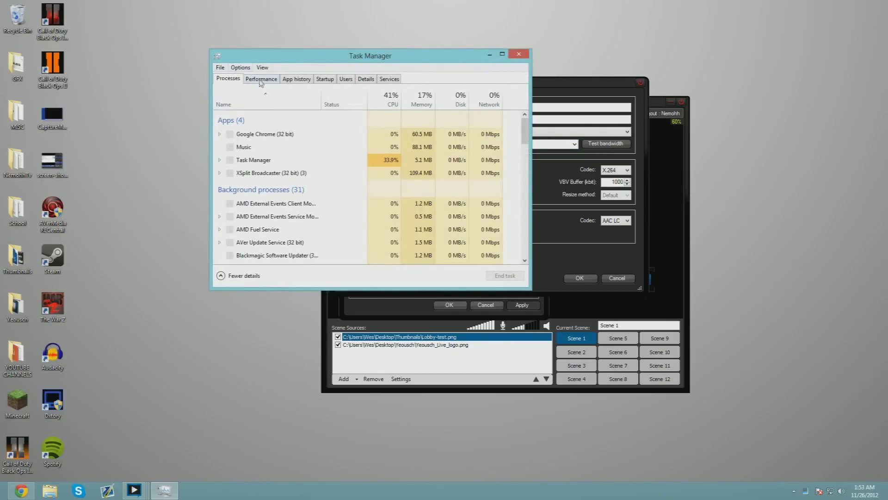
pyautogui.click(261, 78)
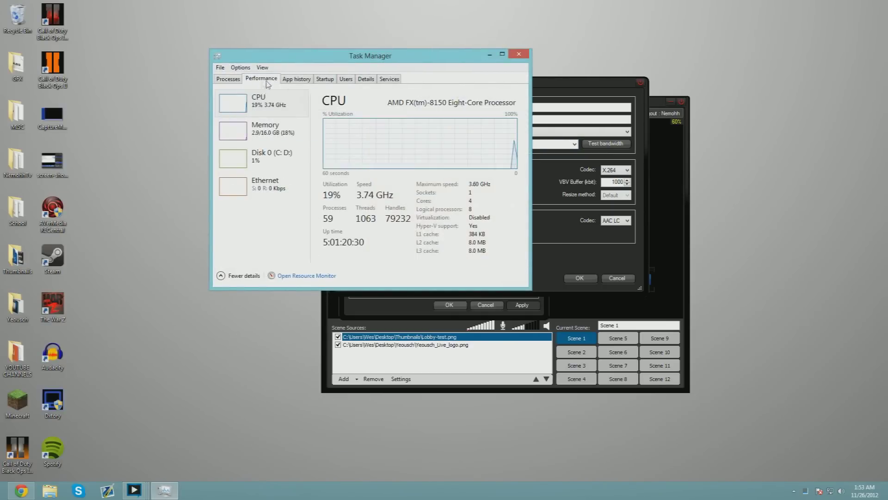
pyautogui.click(519, 54)
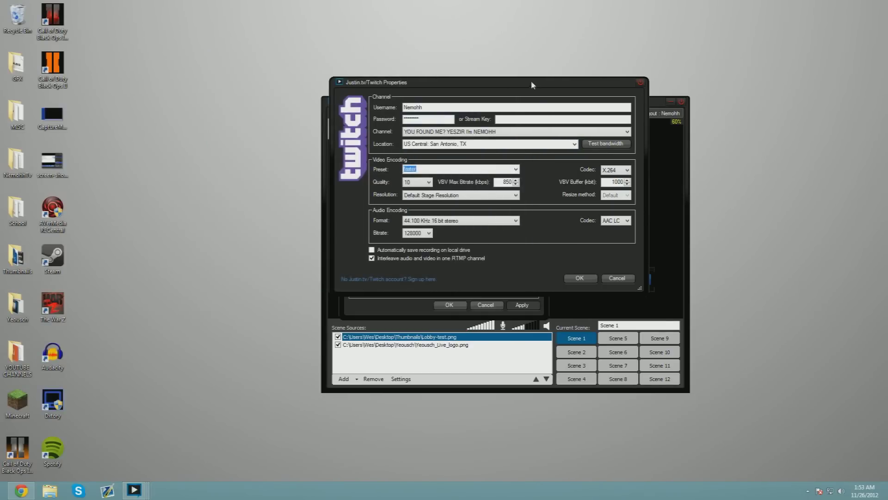
pyautogui.moveTo(528, 80); pyautogui.dragTo(531, 69)
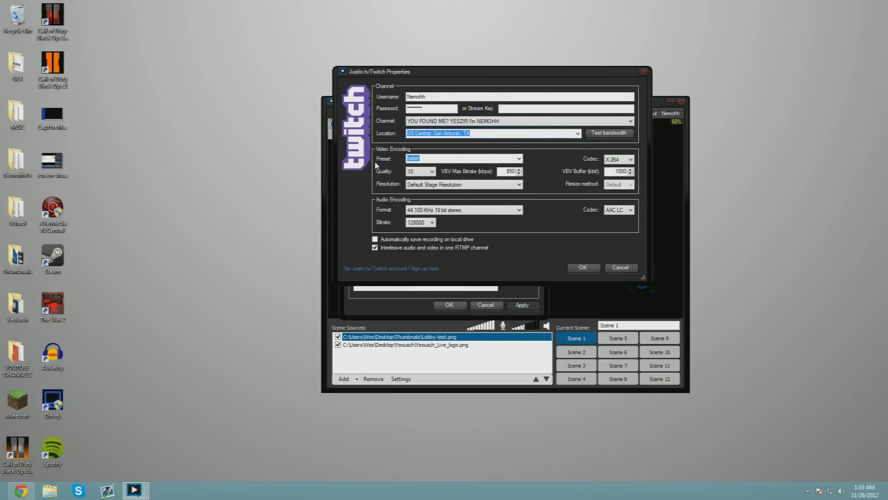
pyautogui.click(519, 159)
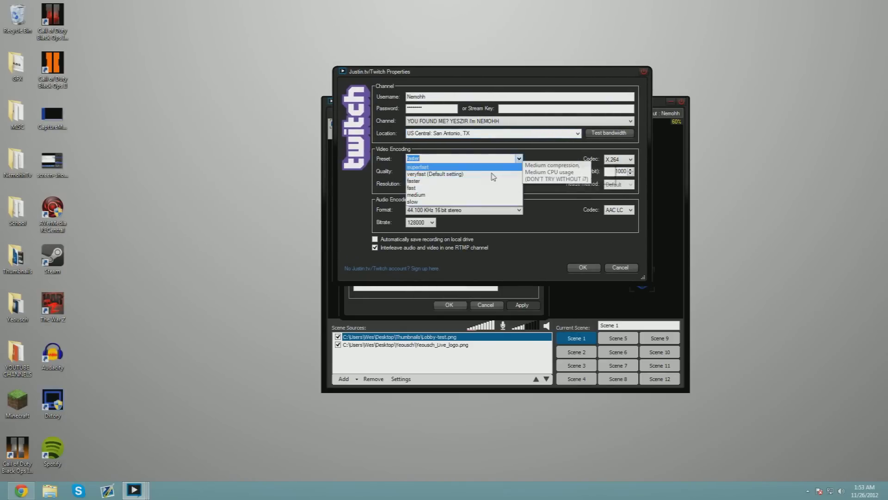
pyautogui.click(519, 159)
pyautogui.click(519, 158)
pyautogui.click(519, 159)
pyautogui.click(519, 160)
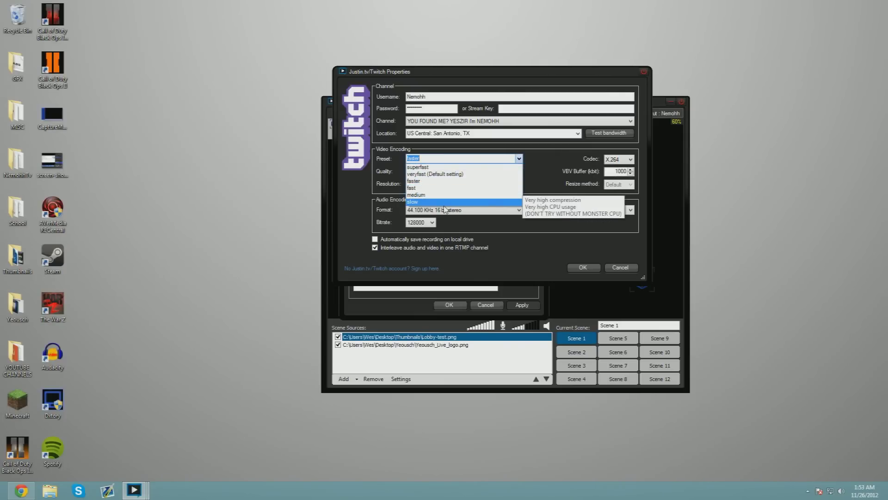
pyautogui.click(518, 159)
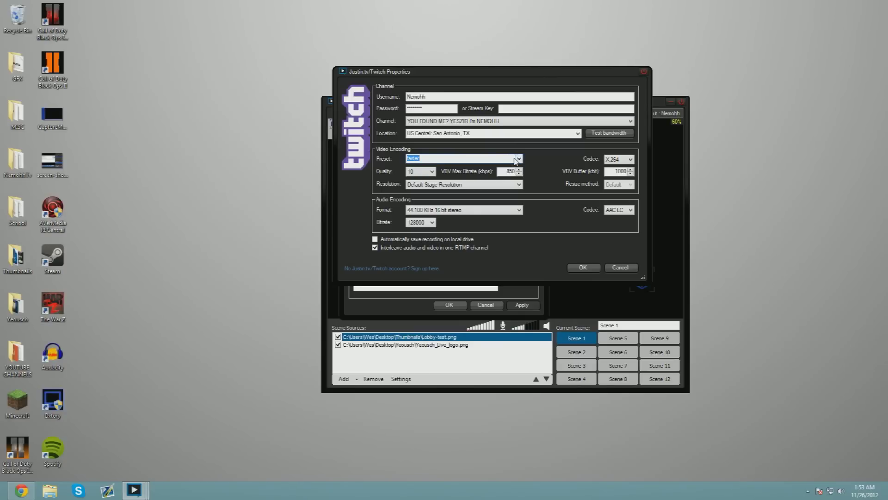
pyautogui.click(519, 158)
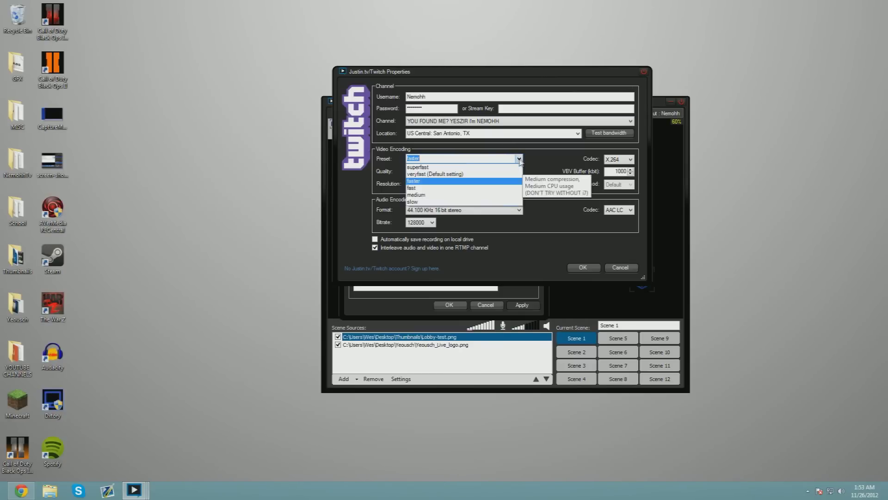
pyautogui.click(463, 176)
# - Change the Twitch VBV max bitrate from 850 to 1900 kbps, matching the 1900 VBV buffer
pyautogui.doubleClick(509, 172)
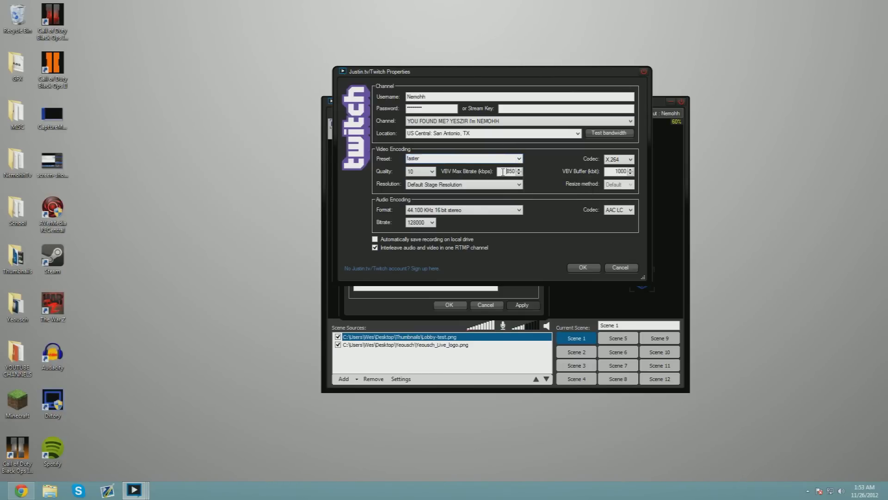
pyautogui.write('1')
pyautogui.moveTo(503, 171); pyautogui.dragTo(531, 172)
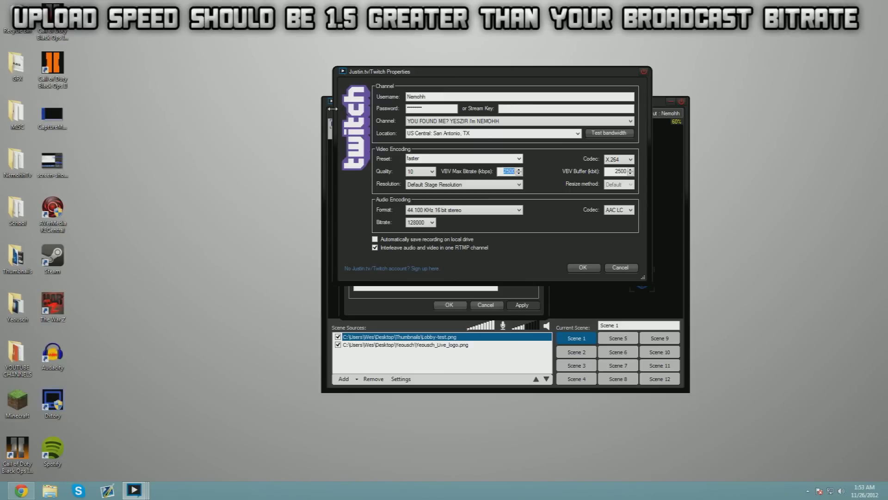
pyautogui.write('19')
pyautogui.moveTo(502, 172); pyautogui.dragTo(530, 170)
pyautogui.click(434, 173)
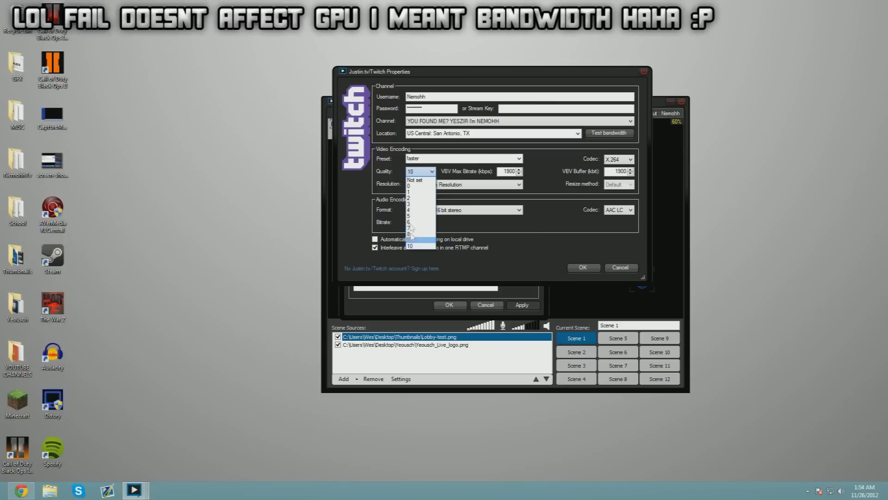
# - Keep Twitch quality at 10 and change the VBV buffer from 1900 to 3000 kbit
pyautogui.click(416, 180)
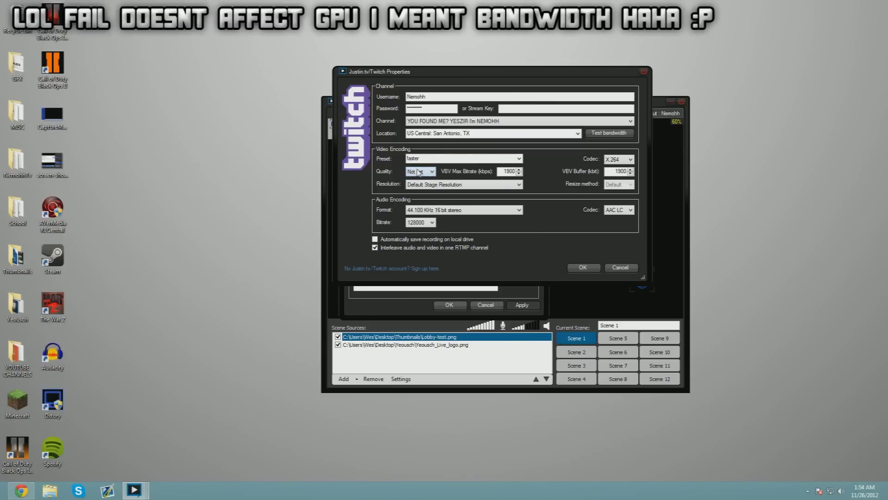
pyautogui.click(419, 172)
pyautogui.click(416, 248)
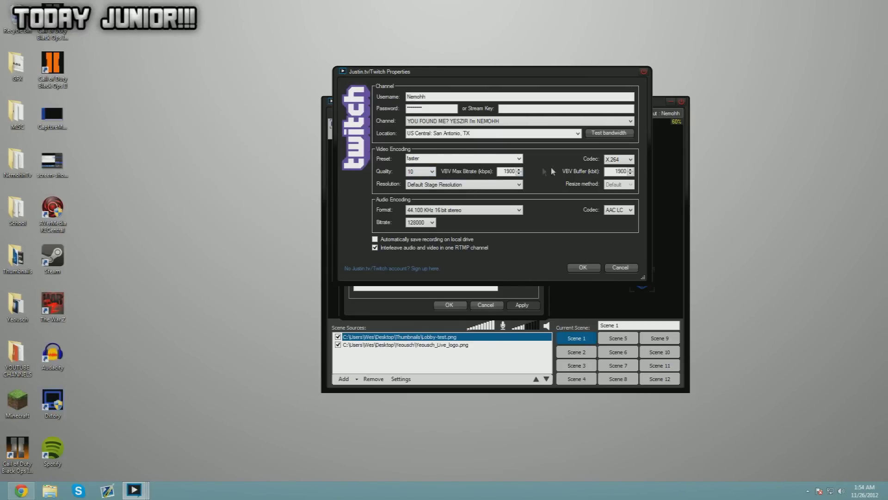
pyautogui.doubleClick(620, 171)
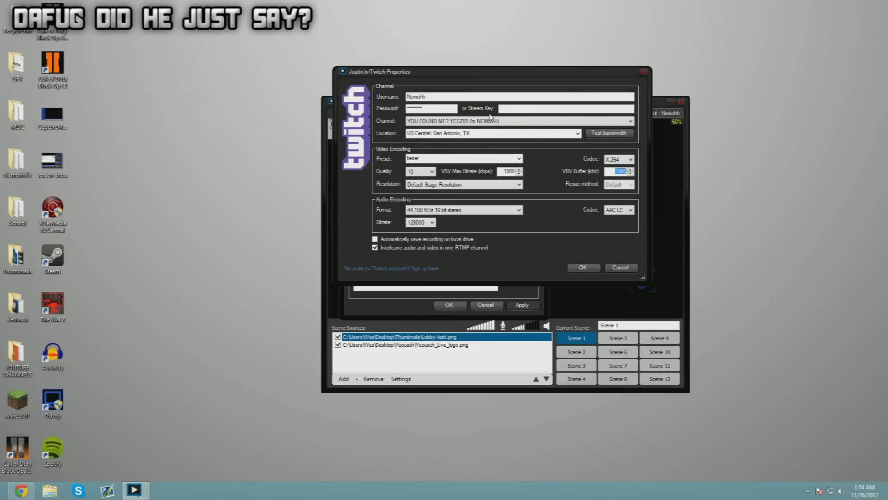
pyautogui.write('3000')
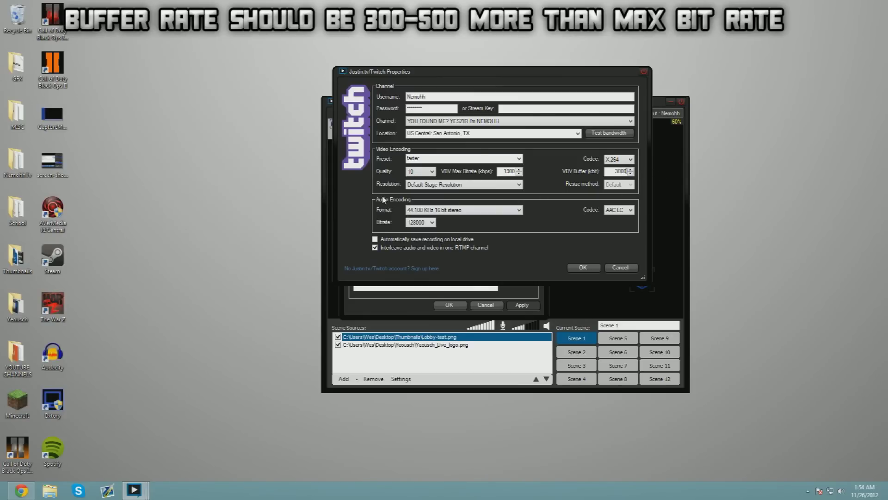
pyautogui.click(452, 210)
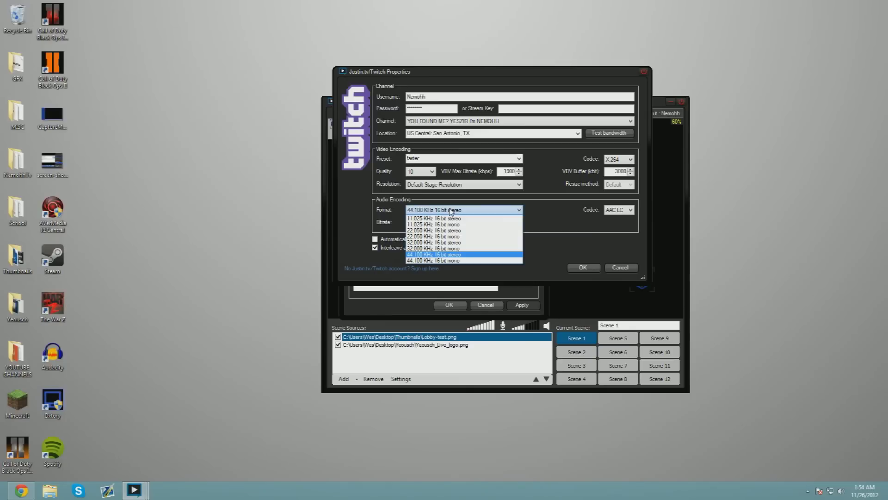
pyautogui.click(453, 210)
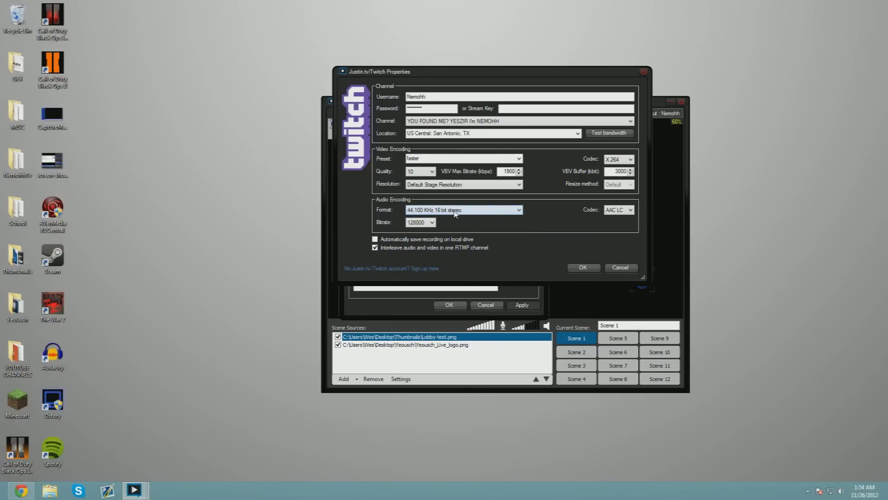
pyautogui.click(461, 211)
pyautogui.click(458, 210)
pyautogui.click(449, 210)
pyautogui.click(427, 255)
pyautogui.click(415, 222)
pyautogui.click(419, 225)
pyautogui.click(438, 211)
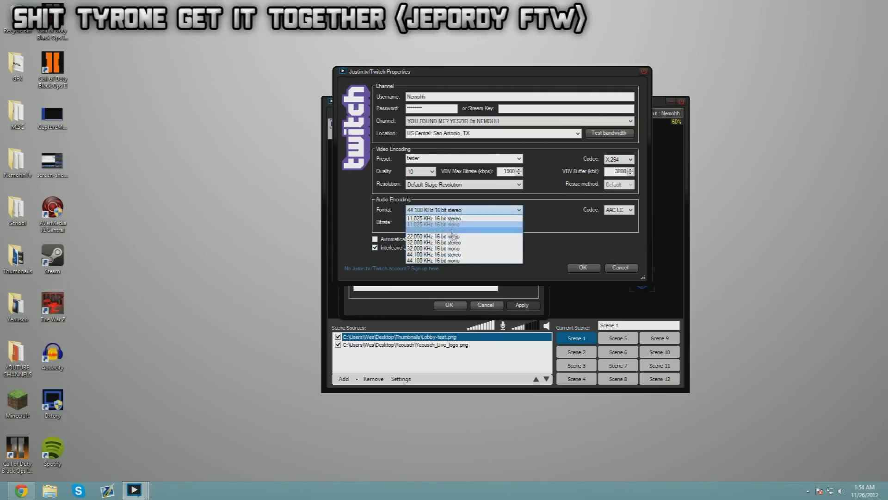
pyautogui.click(448, 260)
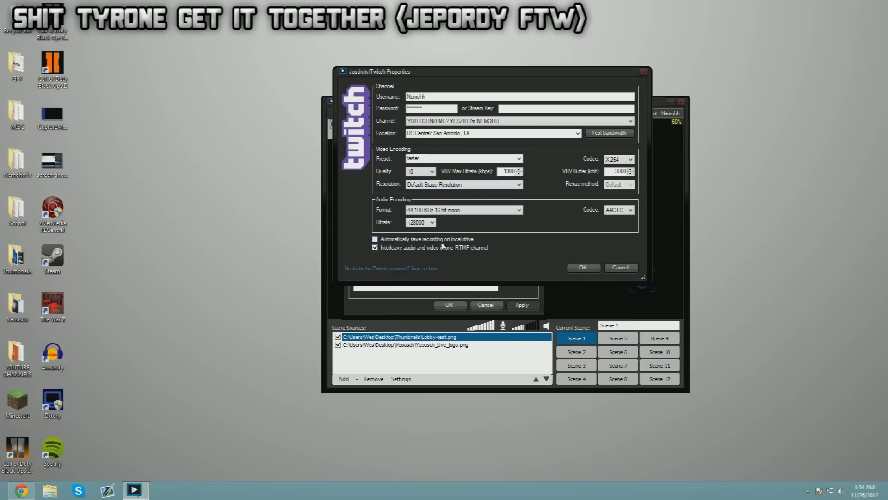
pyautogui.click(418, 223)
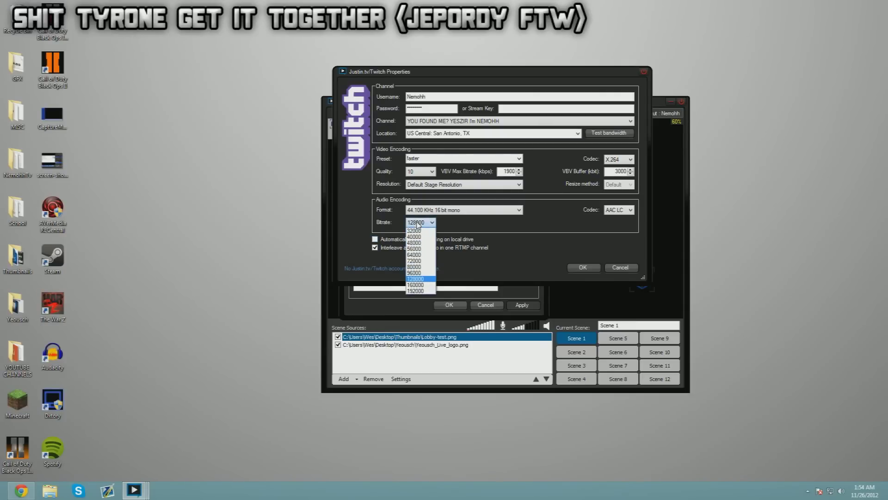
pyautogui.click(416, 279)
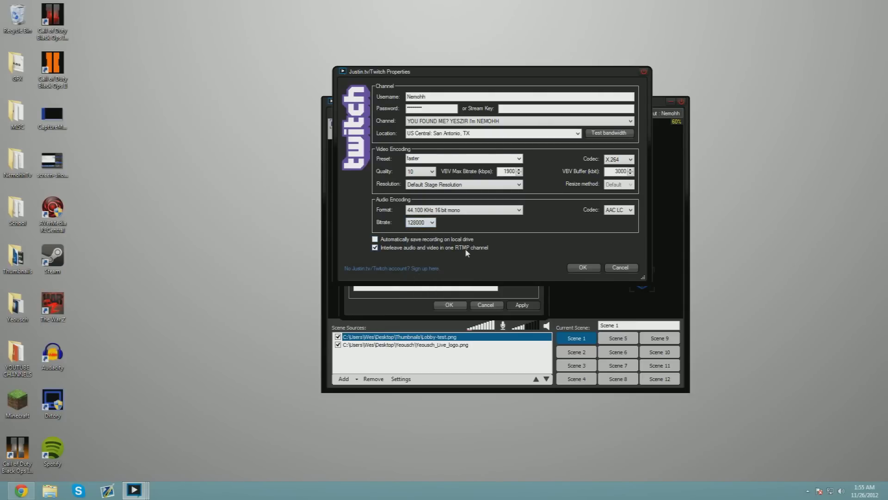
pyautogui.click(630, 211)
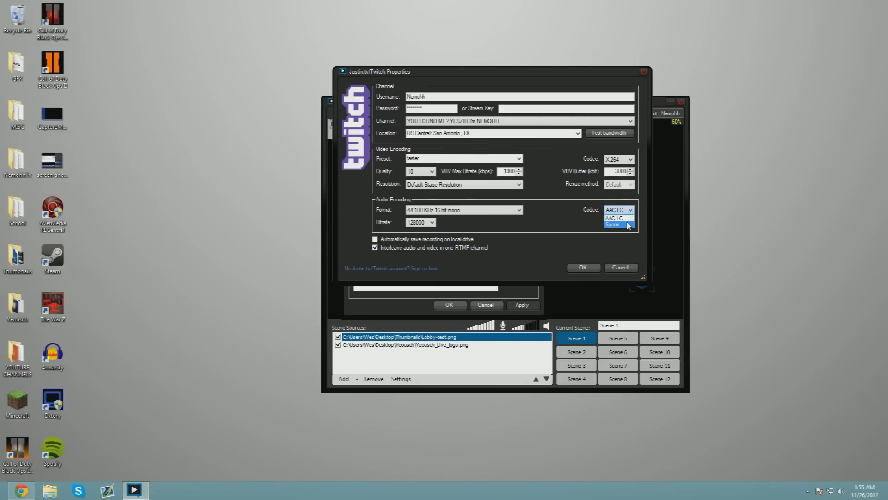
pyautogui.click(626, 219)
pyautogui.click(629, 210)
pyautogui.click(620, 217)
pyautogui.click(621, 213)
pyautogui.click(612, 211)
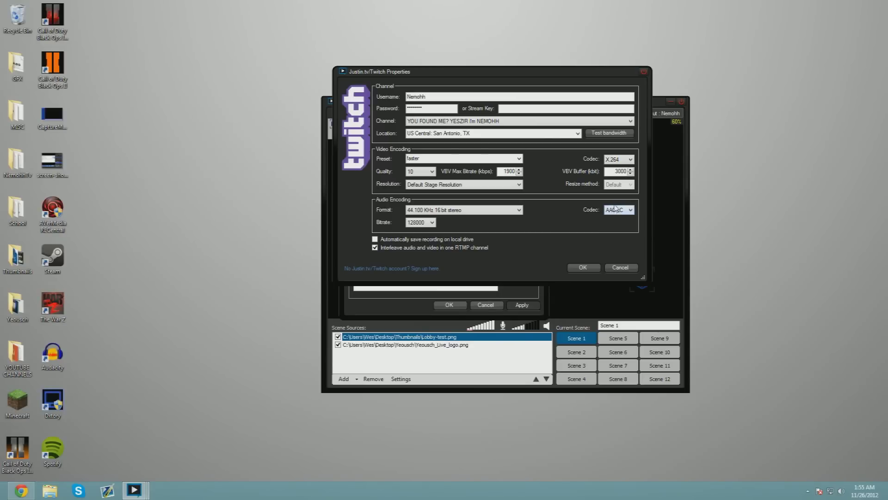
pyautogui.click(616, 211)
pyautogui.click(618, 216)
pyautogui.click(617, 211)
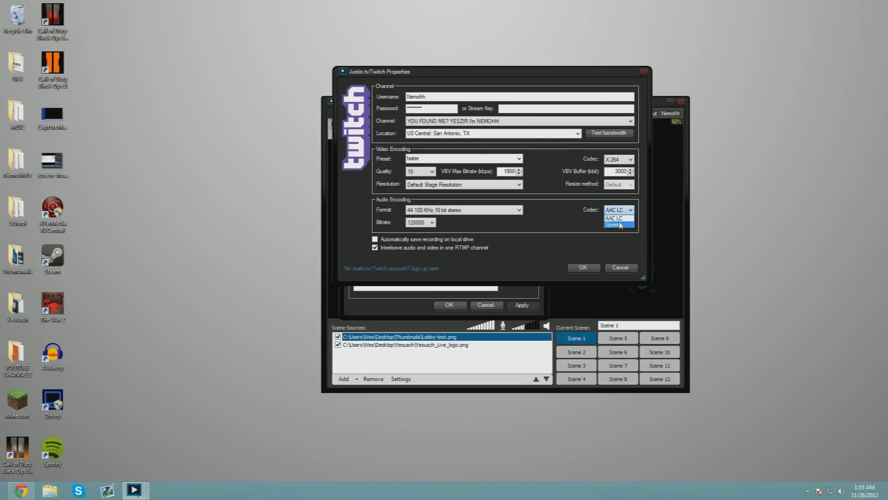
pyautogui.click(617, 216)
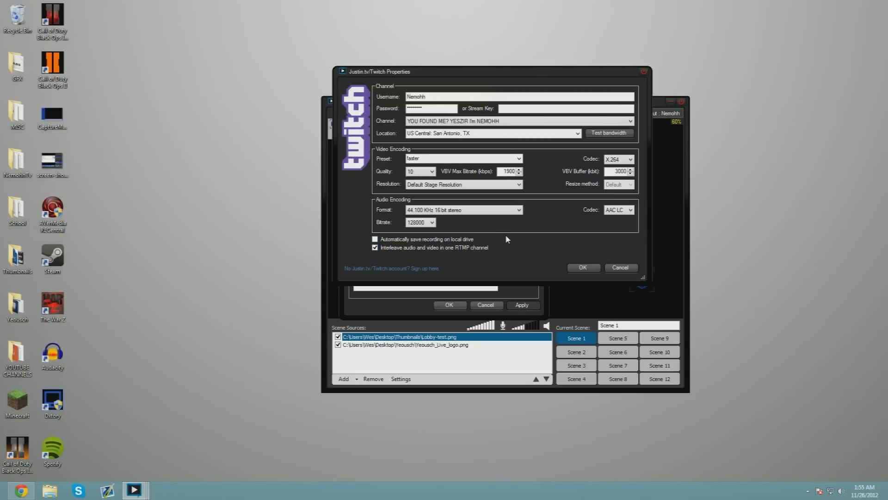
# - Run a bandwidth test to the Twitch server, then OK the Twitch Properties and User Settings dialogs
pyautogui.click(584, 268)
pyautogui.click(602, 134)
pyautogui.click(573, 213)
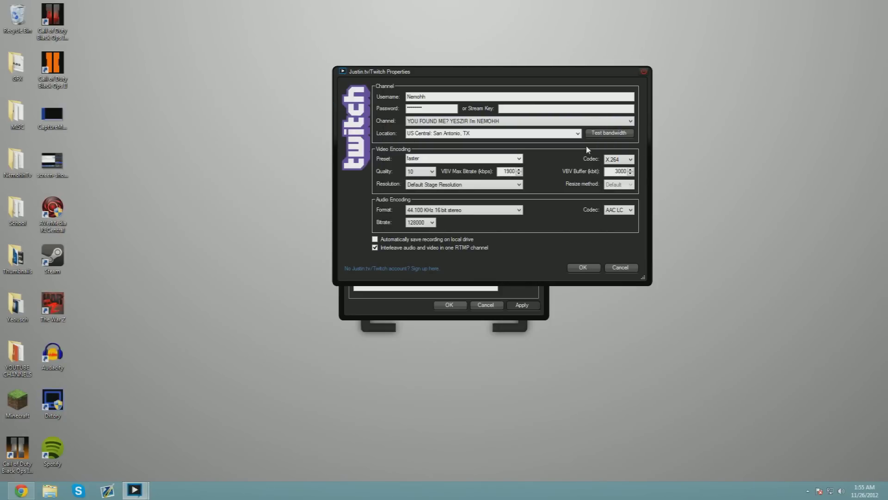
pyautogui.click(583, 268)
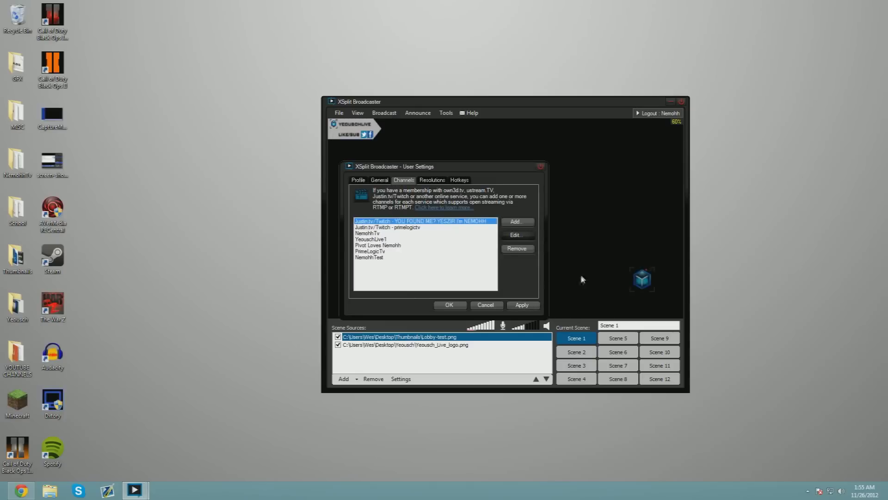
pyautogui.click(453, 307)
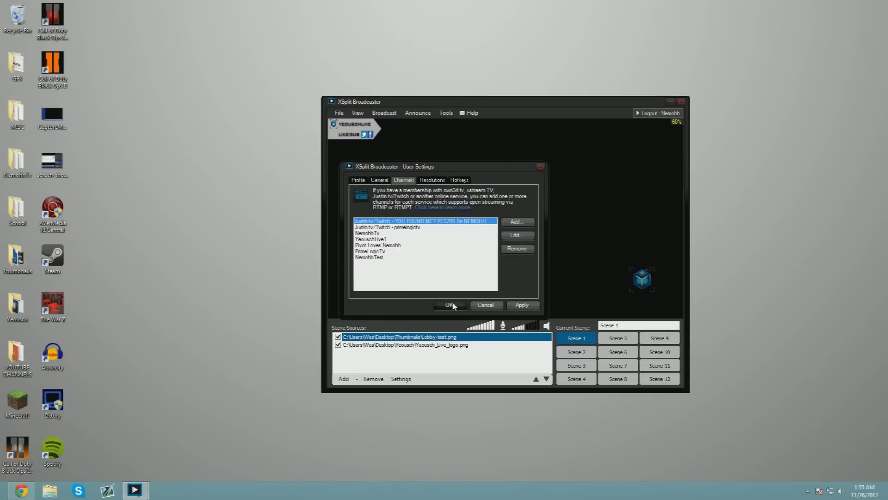
pyautogui.moveTo(394, 101); pyautogui.dragTo(395, 64)
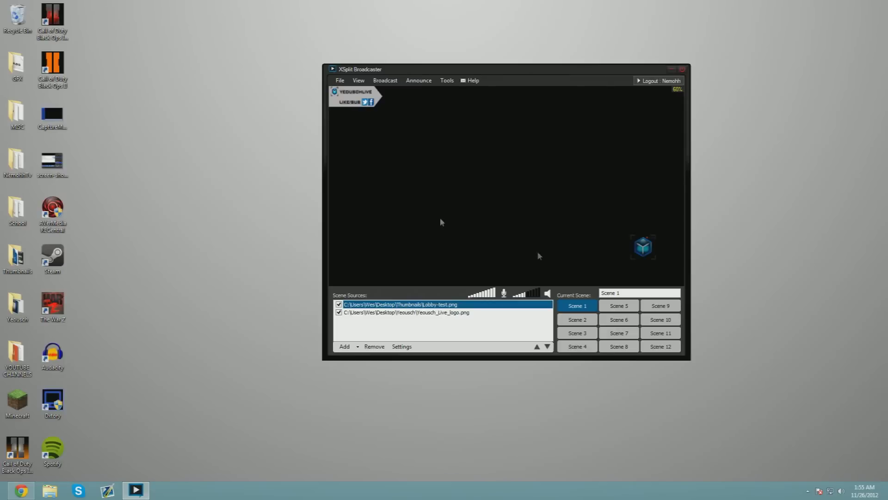
# - Hide Lobby-test.png and Yeousch_Live_logo.png from Scene 1 and open the CaptureModuleNothing screenshot
pyautogui.click(339, 304)
pyautogui.click(339, 312)
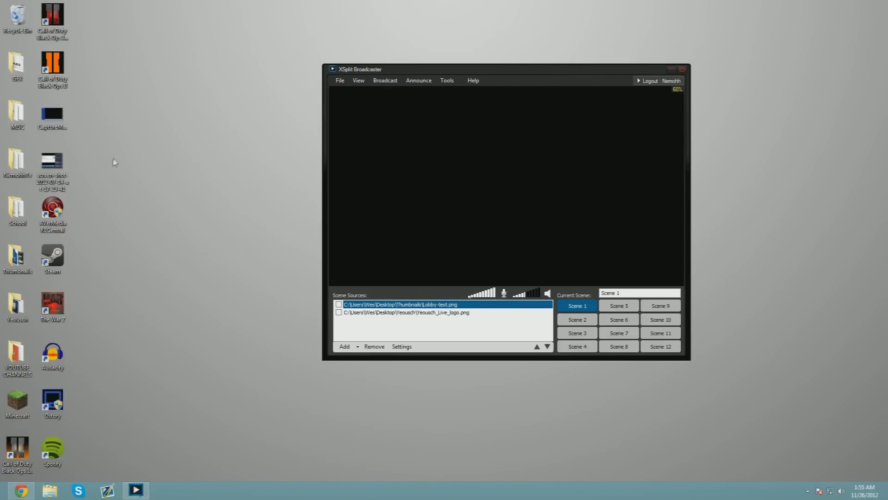
pyautogui.doubleClick(52, 115)
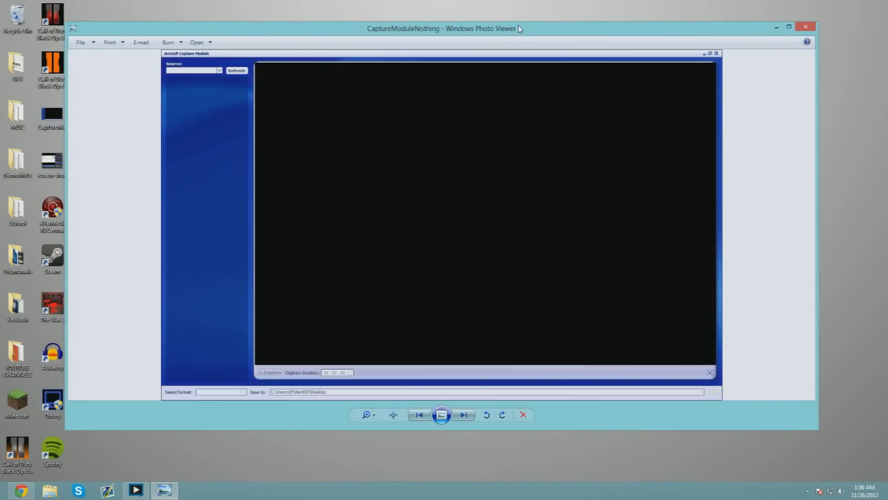
# - Arrange Photo Viewer at the upper left and XSplit Broadcaster toward the lower right
pyautogui.moveTo(518, 26); pyautogui.dragTo(522, 75)
pyautogui.click(504, 67)
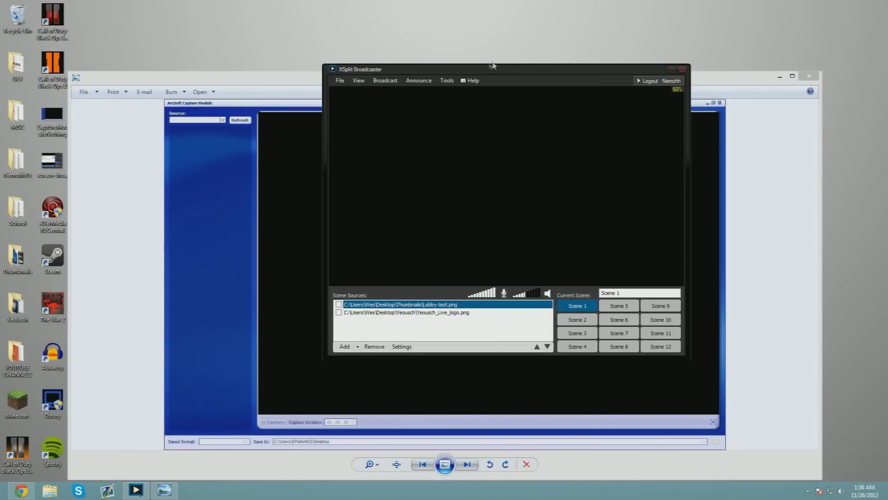
pyautogui.moveTo(557, 68); pyautogui.dragTo(708, 139)
pyautogui.moveTo(530, 83); pyautogui.dragTo(510, 25)
pyautogui.click(813, 141)
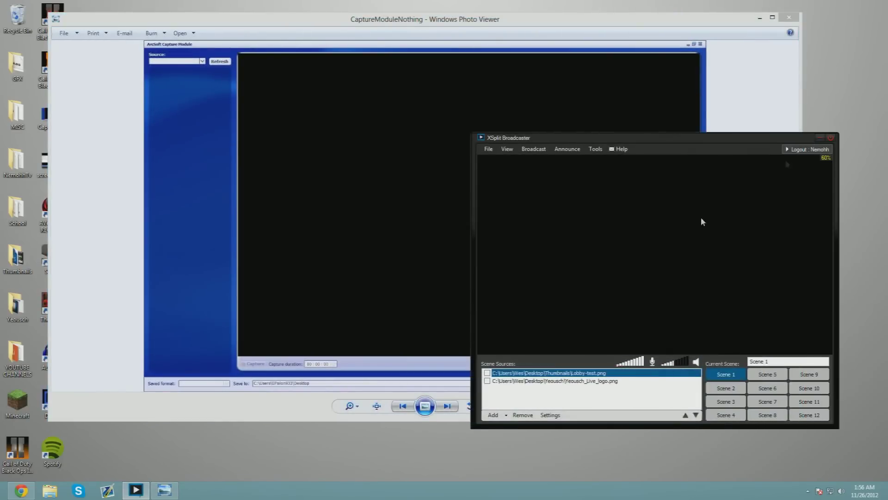
pyautogui.click(500, 397)
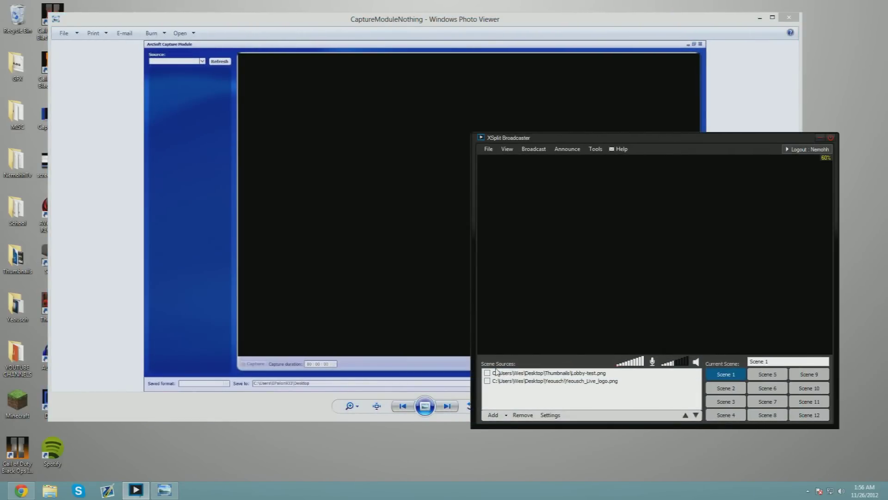
# - Add the CaptureModuleNothing Photo Viewer window as a game source, enlarge it, and crop 463 from the top
pyautogui.click(494, 415)
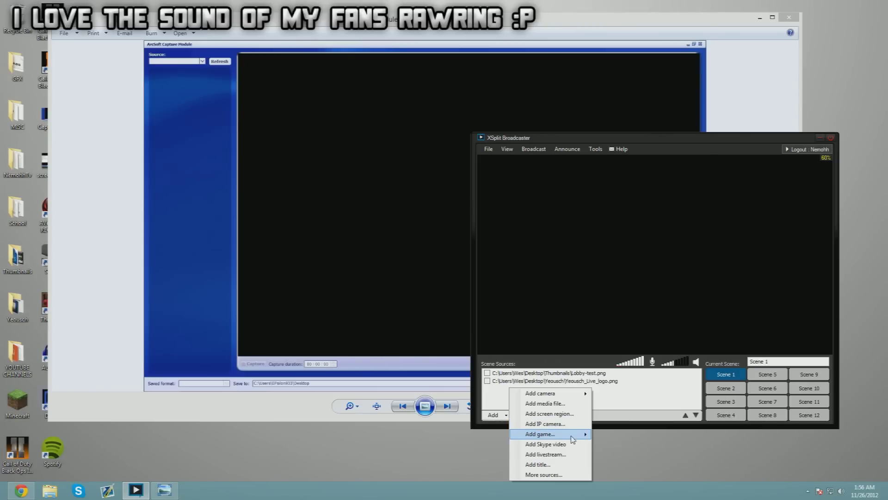
pyautogui.moveTo(576, 437)
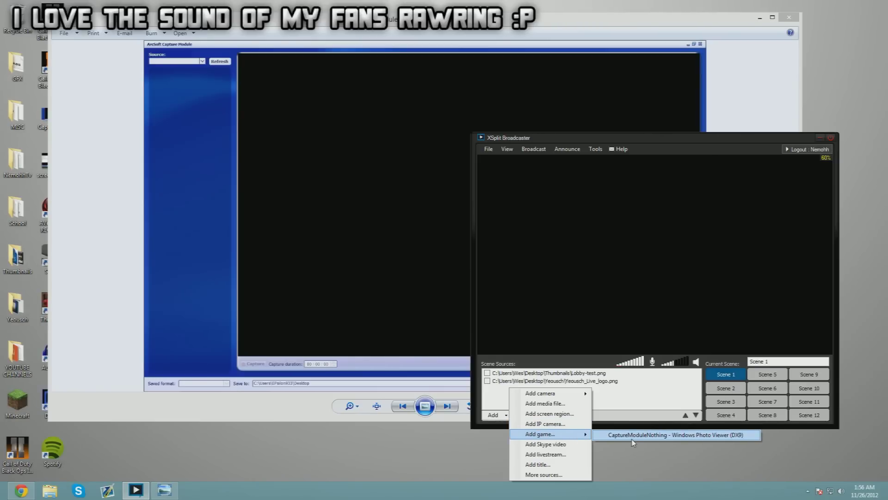
pyautogui.click(632, 439)
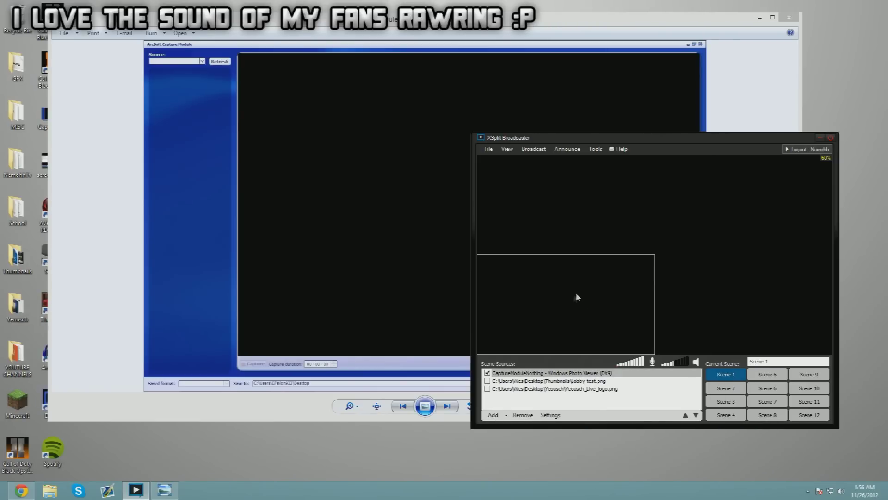
pyautogui.moveTo(656, 254); pyautogui.dragTo(832, 159)
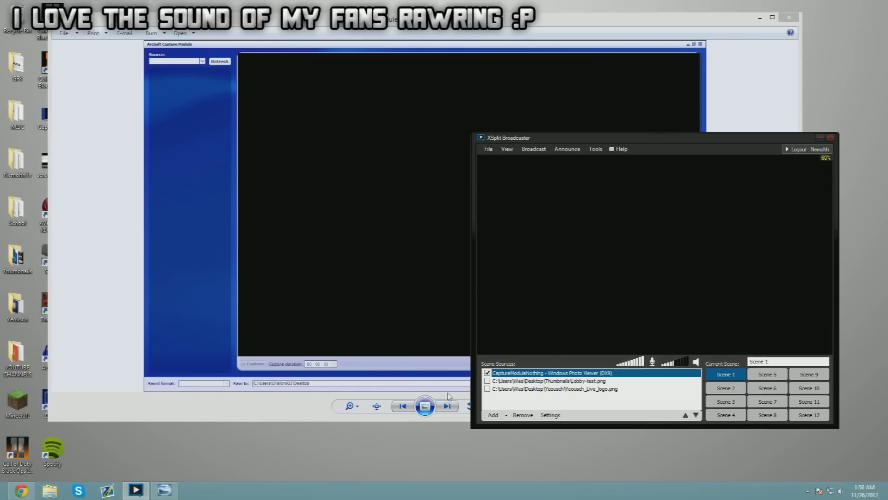
pyautogui.click(550, 415)
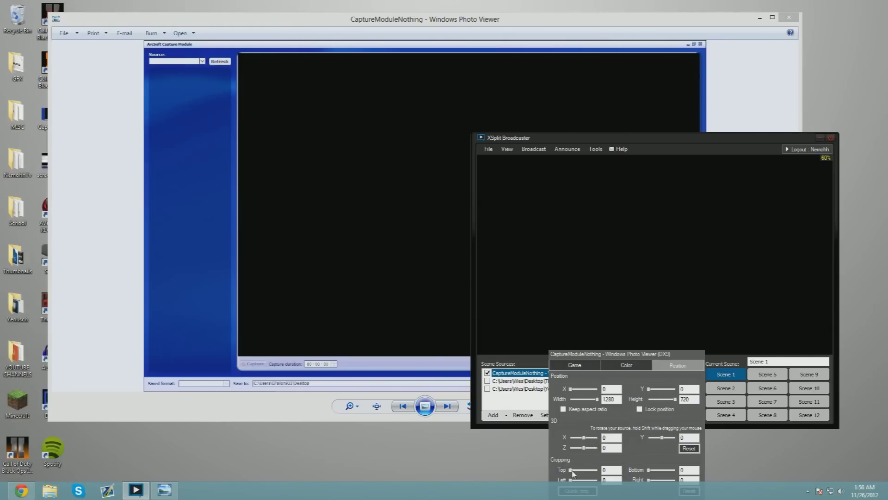
pyautogui.moveTo(572, 472); pyautogui.dragTo(589, 473)
# - Remove the CaptureModuleNothing game source from Scene 1 and close its Photo Viewer window
pyautogui.click(540, 374)
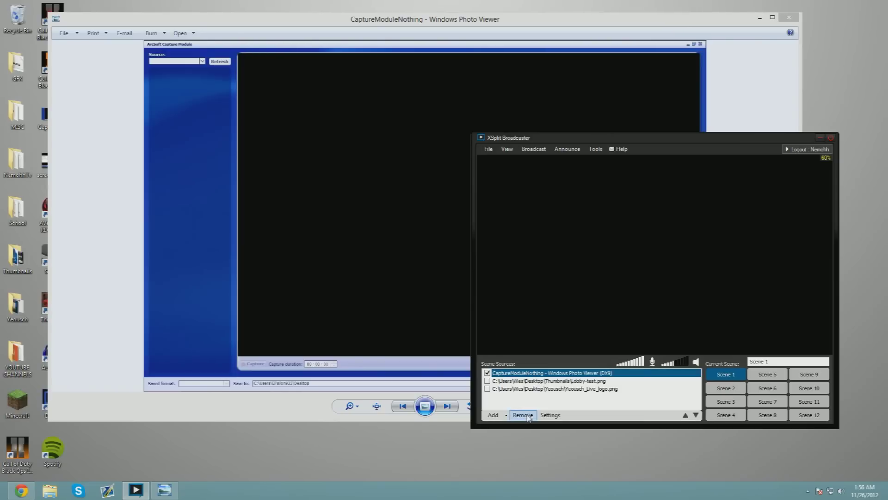
pyautogui.click(524, 151)
pyautogui.click(522, 193)
pyautogui.click(500, 373)
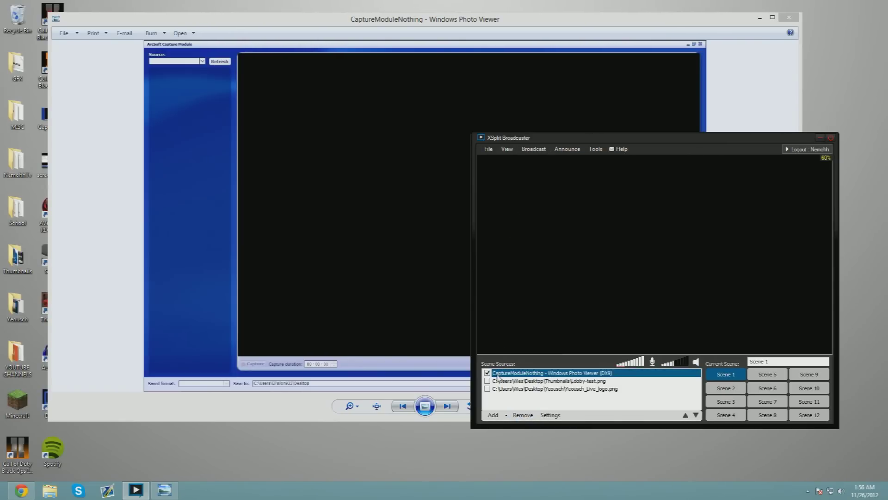
pyautogui.click(532, 414)
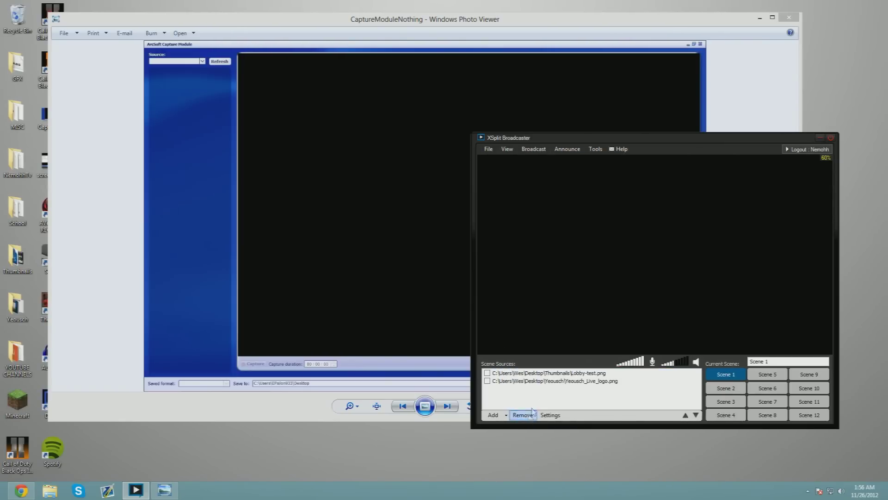
pyautogui.click(790, 17)
pyautogui.doubleClick(52, 162)
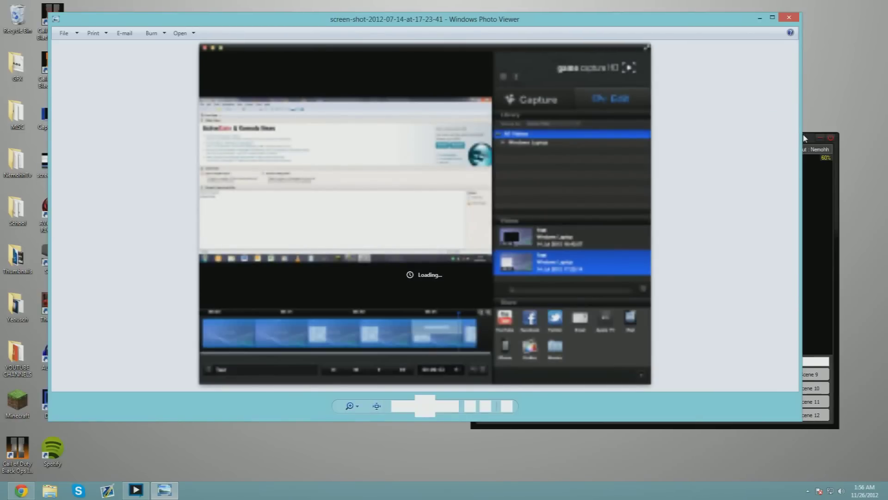
pyautogui.click(792, 138)
pyautogui.moveTo(455, 23); pyautogui.dragTo(520, 28)
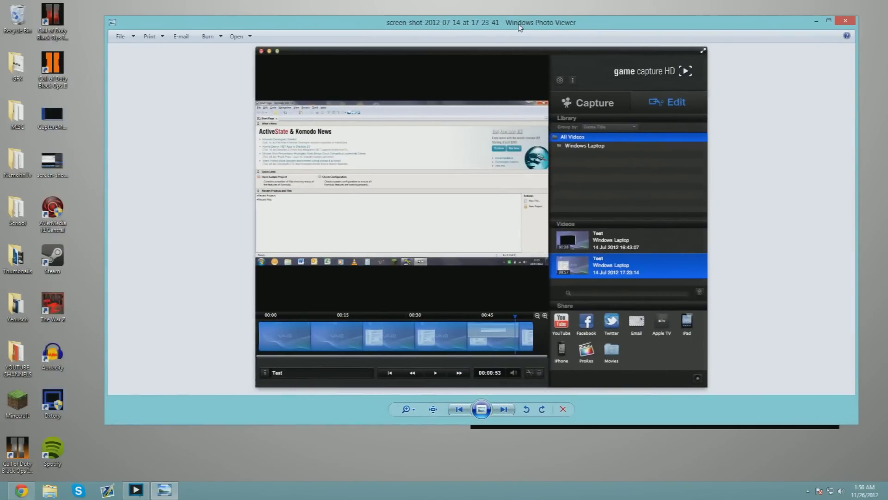
pyautogui.click(497, 426)
pyautogui.click(494, 415)
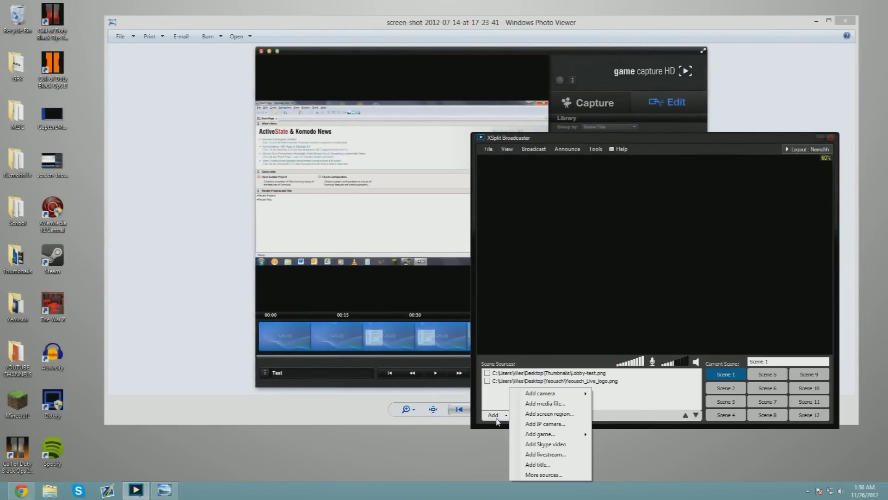
pyautogui.moveTo(565, 438)
pyautogui.click(608, 436)
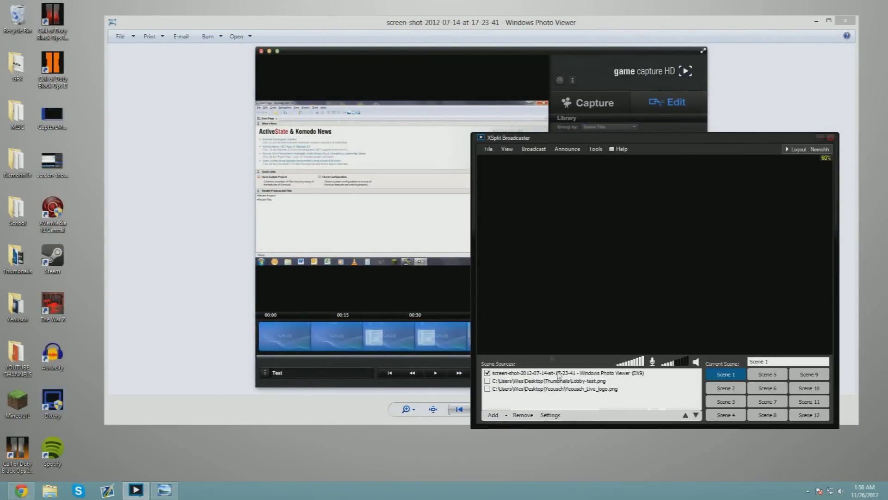
pyautogui.click(540, 375)
pyautogui.click(523, 415)
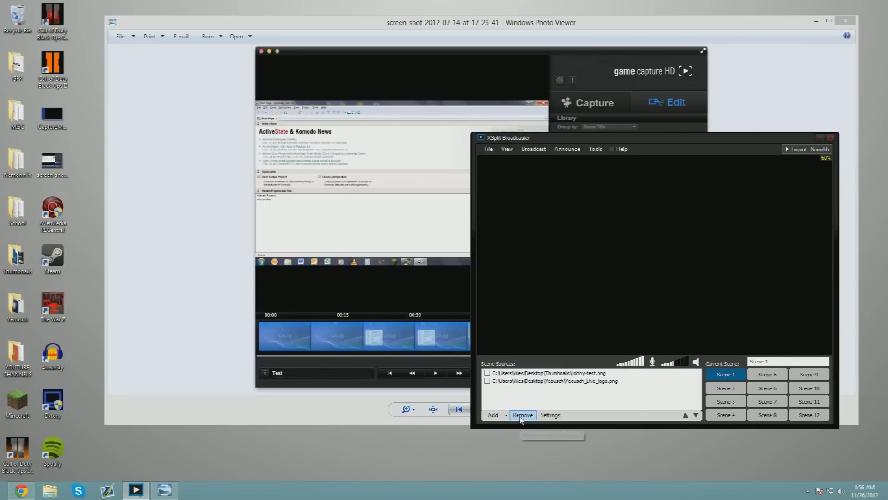
pyautogui.click(493, 415)
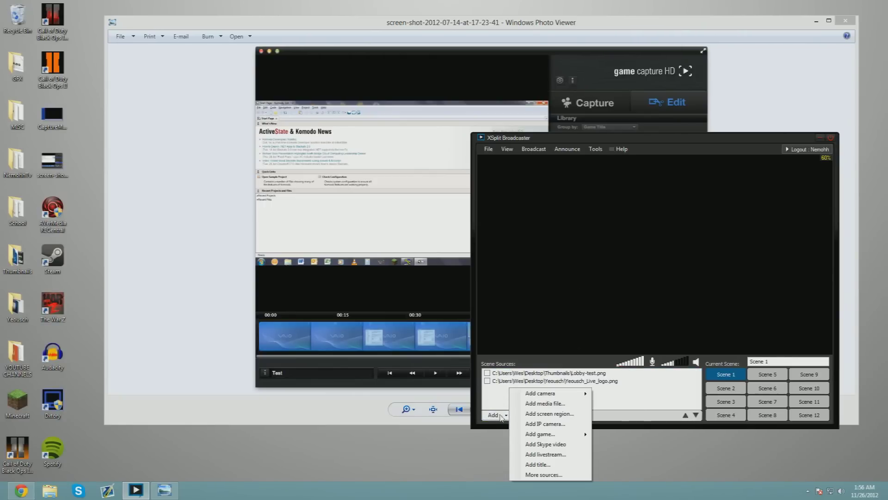
pyautogui.click(555, 404)
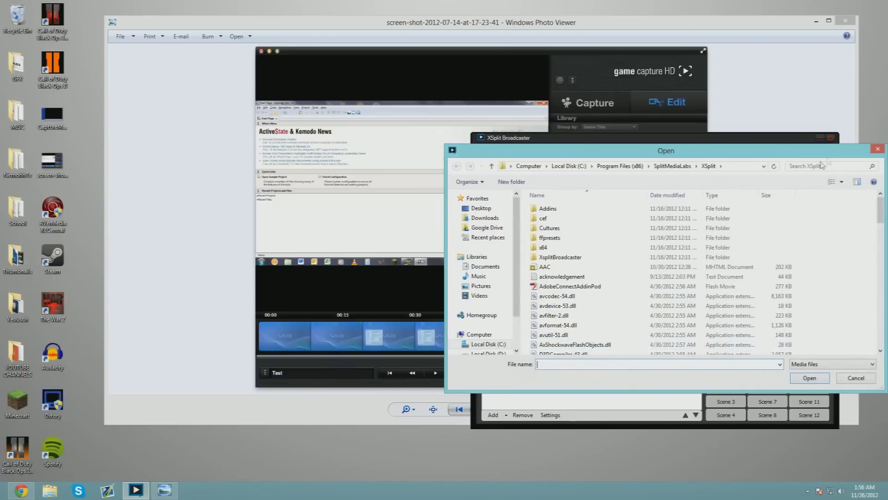
pyautogui.click(878, 149)
pyautogui.click(493, 415)
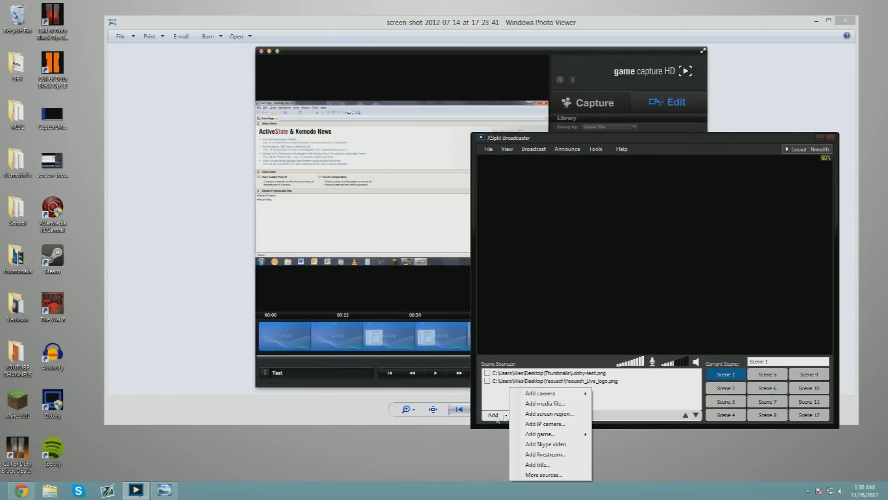
pyautogui.click(559, 413)
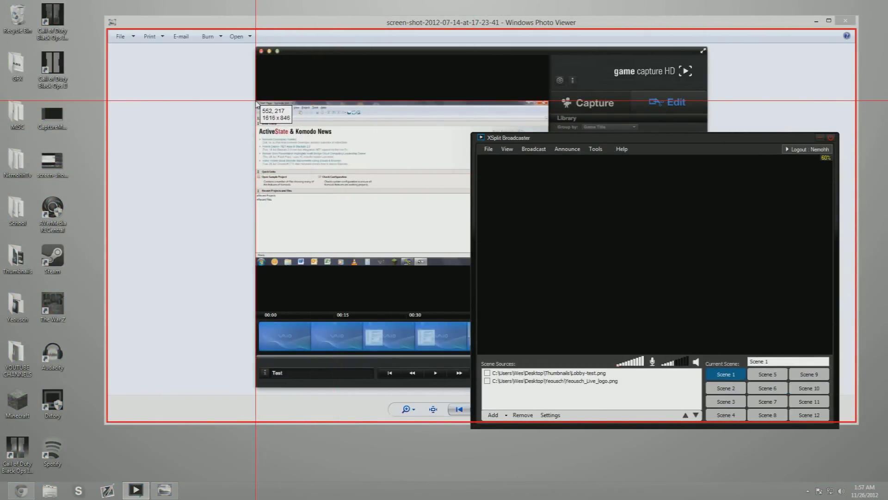
pyautogui.moveTo(255, 101); pyautogui.dragTo(545, 266)
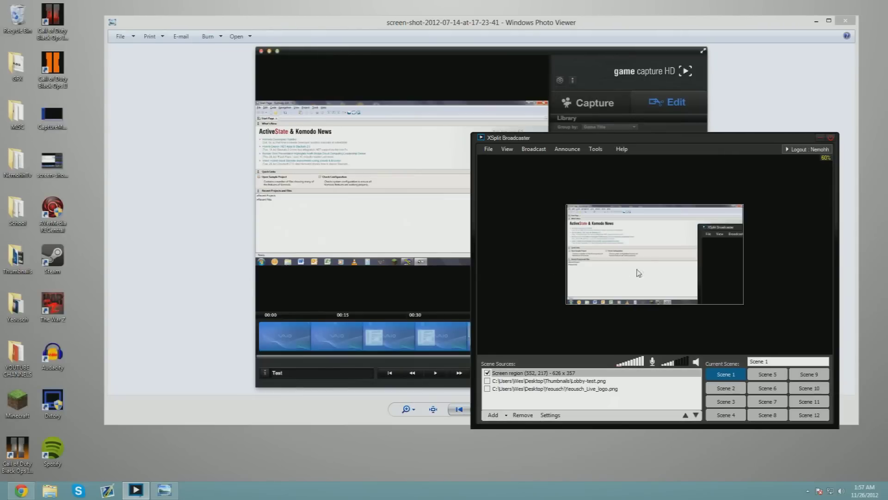
pyautogui.click(537, 372)
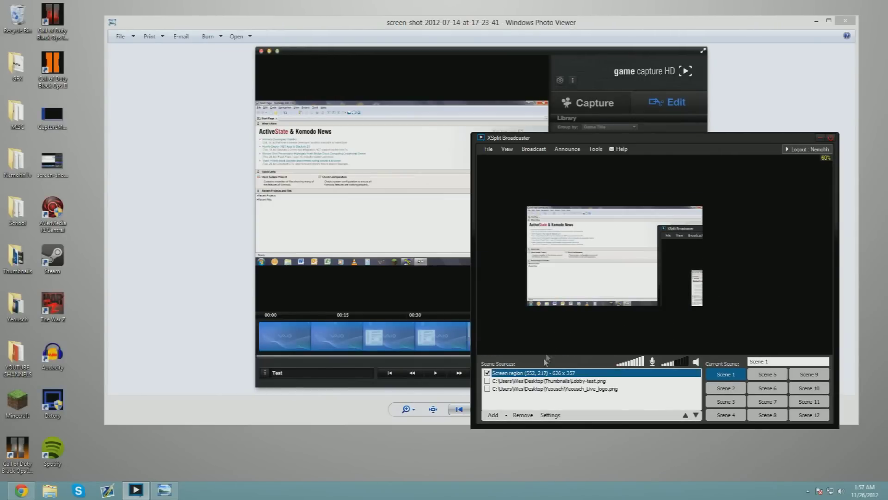
pyautogui.click(522, 414)
pyautogui.click(493, 86)
# - Close Photo Viewer and move the XSplit Broadcaster window further left
pyautogui.click(845, 21)
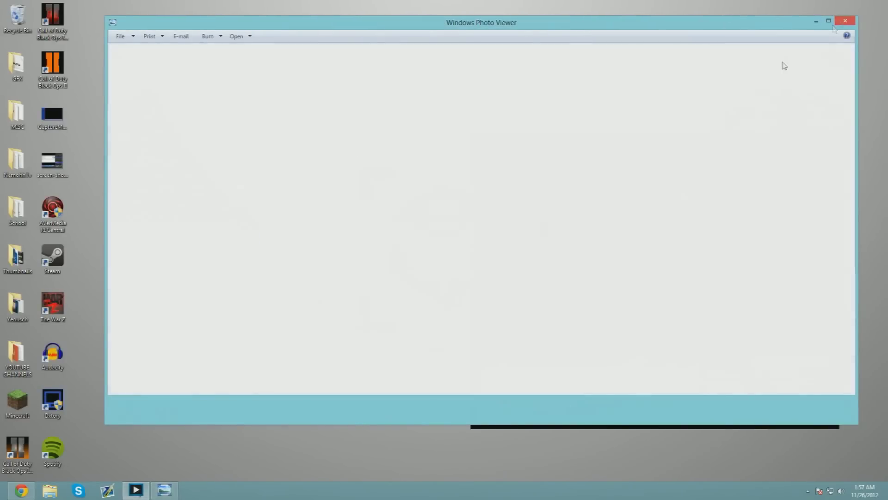
pyautogui.moveTo(578, 139); pyautogui.dragTo(532, 112)
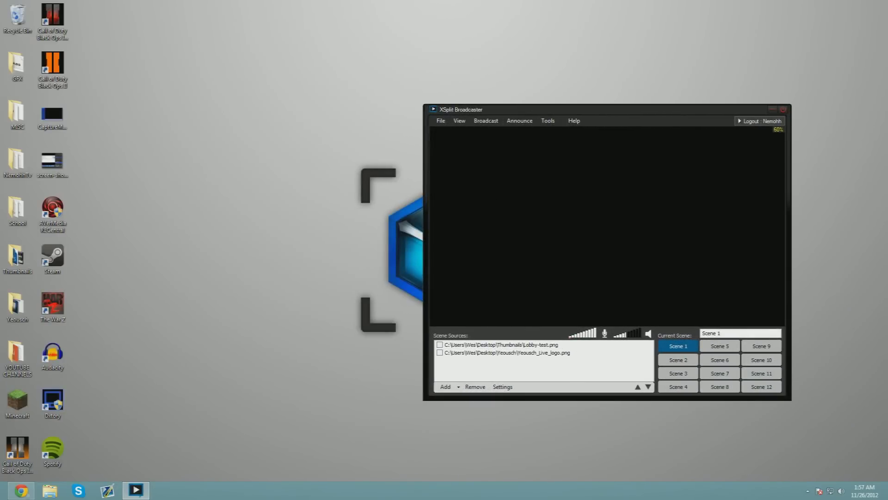
pyautogui.moveTo(475, 112); pyautogui.dragTo(403, 141)
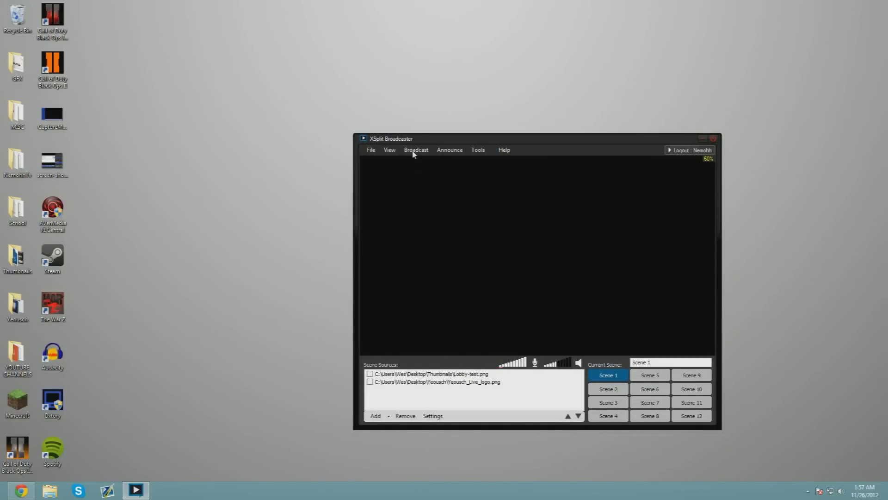
# - Show the Lobby-test and Yeousch_Live_logo images in the scene, then return to Chrome's YouTube tab
pyautogui.click(370, 374)
pyautogui.click(370, 381)
pyautogui.click(21, 490)
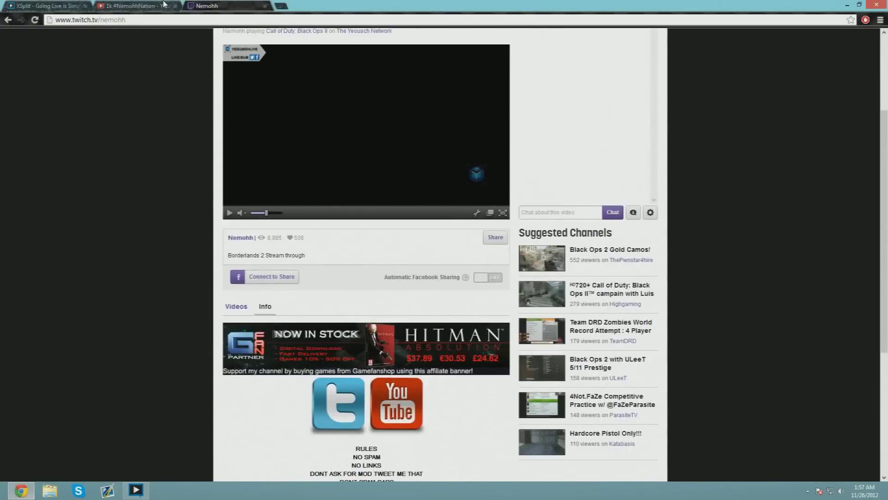
pyautogui.click(131, 5)
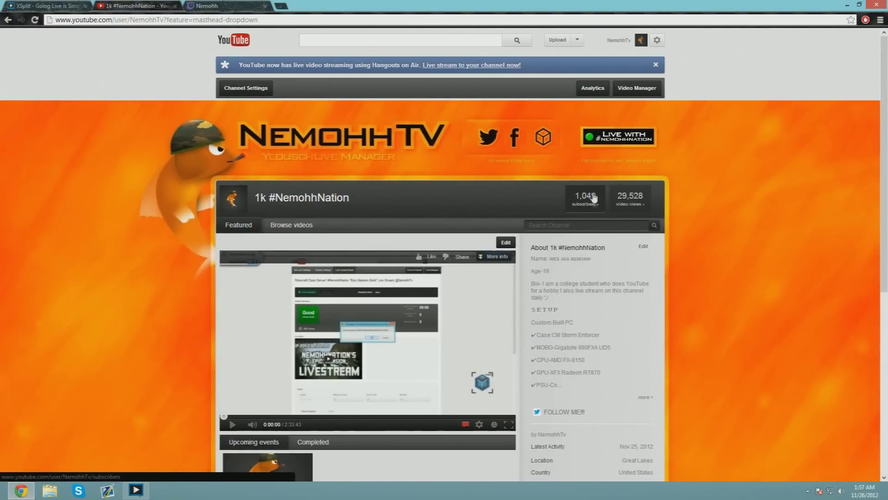
# - Delete the scheduled 'test' event from Video Manager's Live Events list
pyautogui.click(578, 40)
pyautogui.click(566, 57)
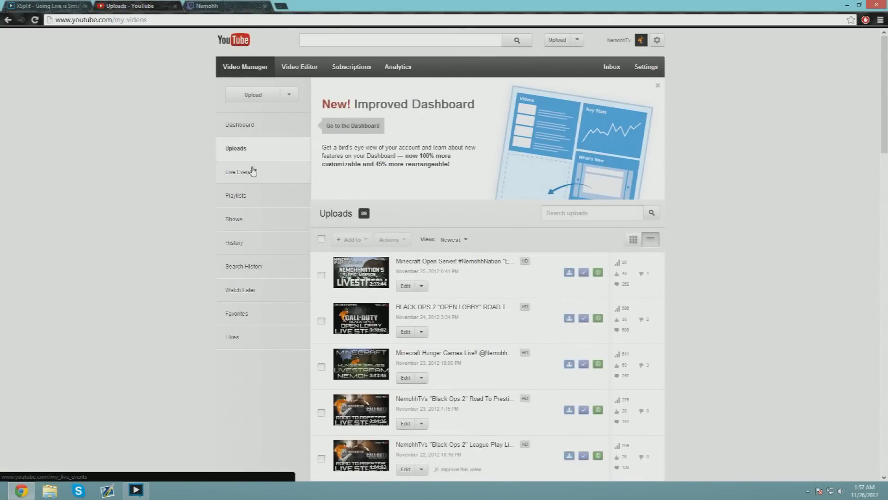
pyautogui.click(251, 171)
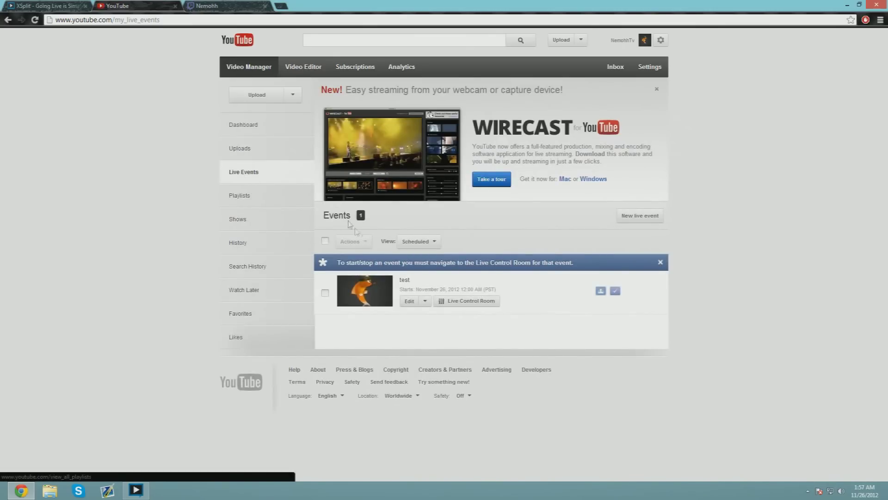
pyautogui.click(325, 293)
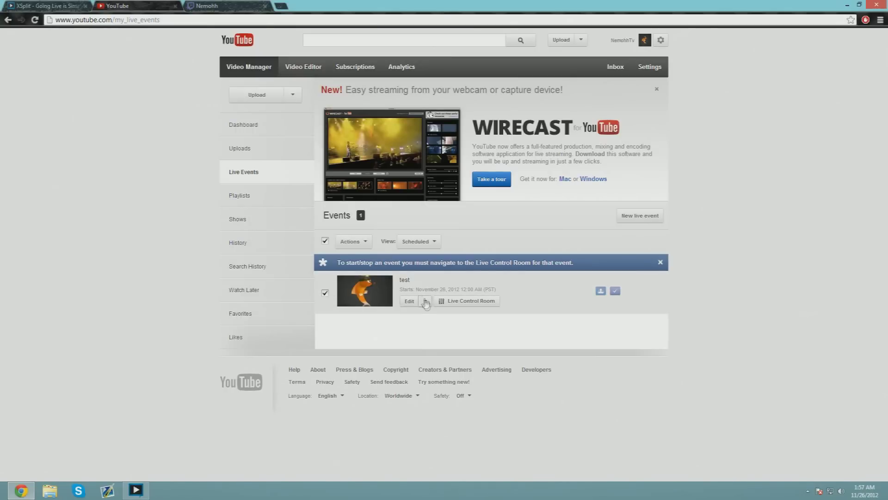
pyautogui.click(358, 242)
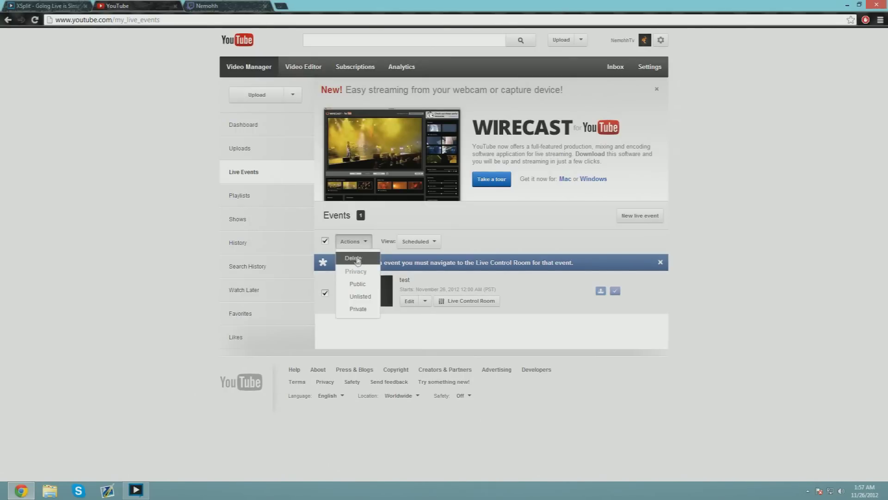
pyautogui.click(360, 258)
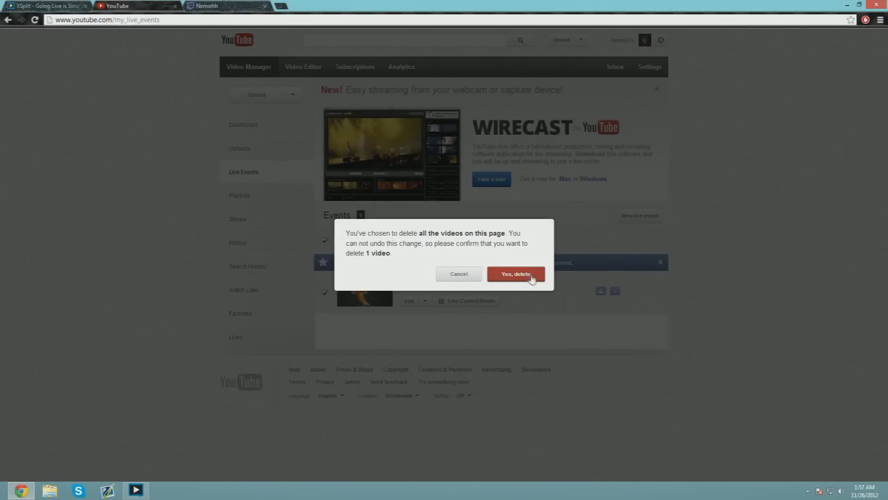
pyautogui.click(528, 279)
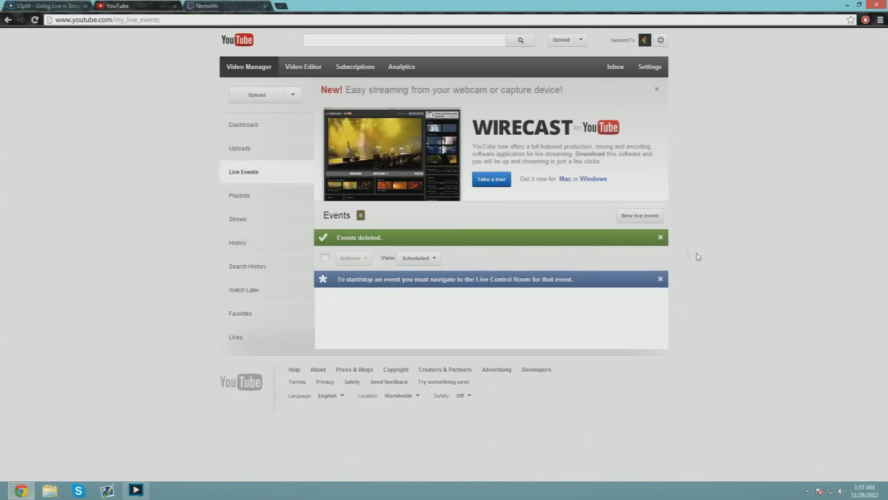
# - Dismiss the deletion and control room notices and start a new live event
pyautogui.click(661, 238)
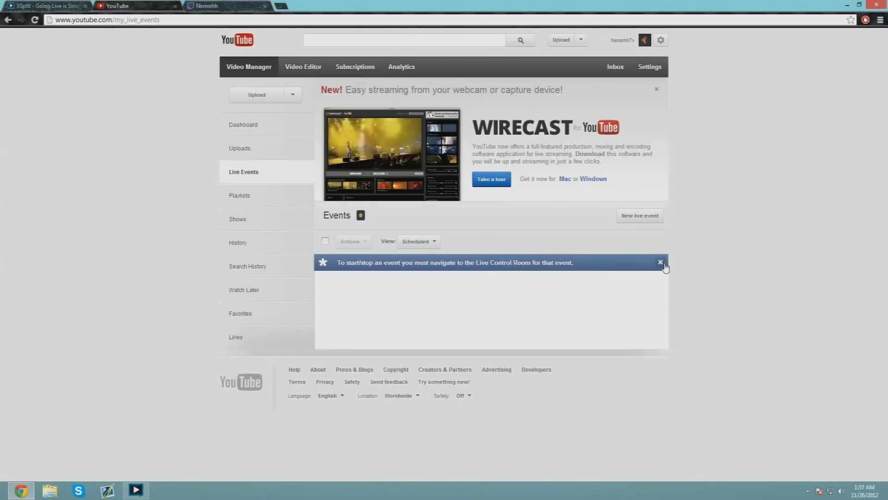
pyautogui.click(664, 265)
pyautogui.click(658, 220)
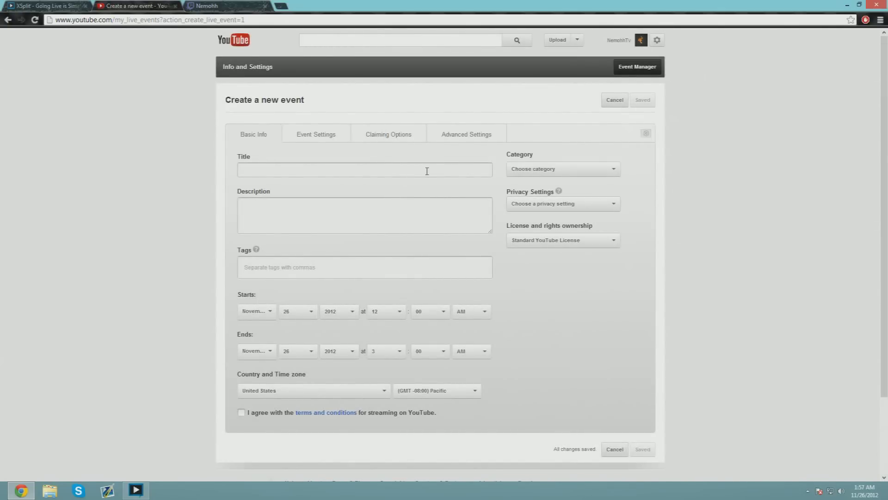
# - Title the event 'Testing', keep the 12 start hour, and accept the streaming terms
pyautogui.click(427, 171)
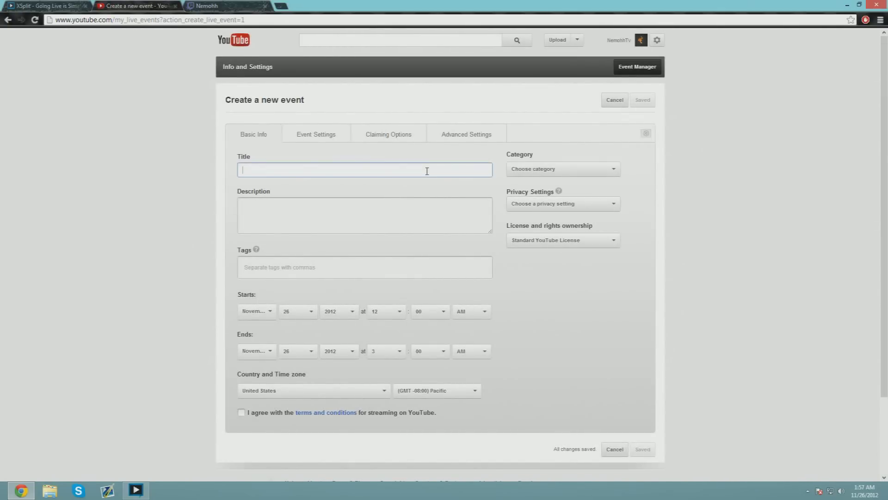
pyautogui.write('Te')
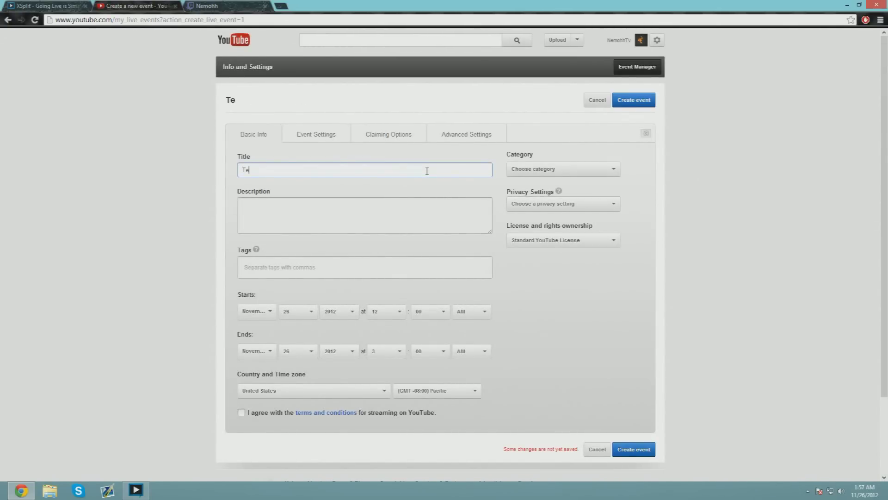
pyautogui.press('BackSpace')
pyautogui.write('Testing')
pyautogui.press('Tab')
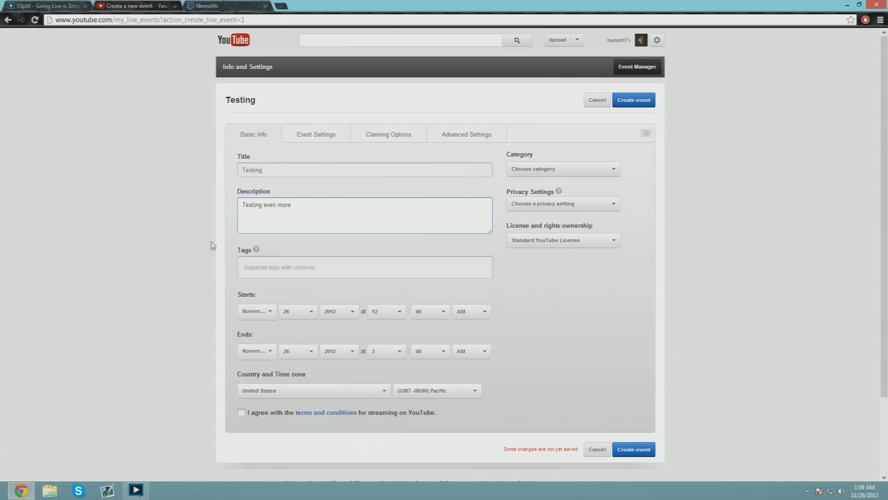
pyautogui.click(334, 269)
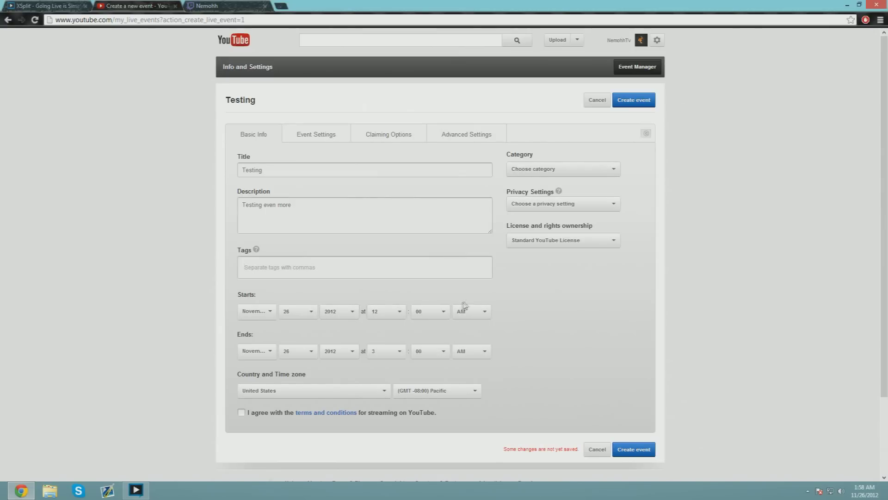
pyautogui.click(379, 311)
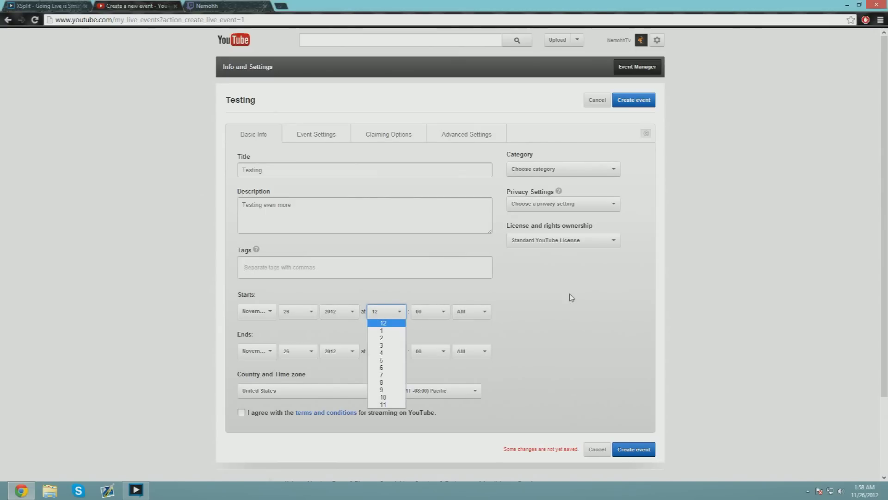
pyautogui.click(513, 284)
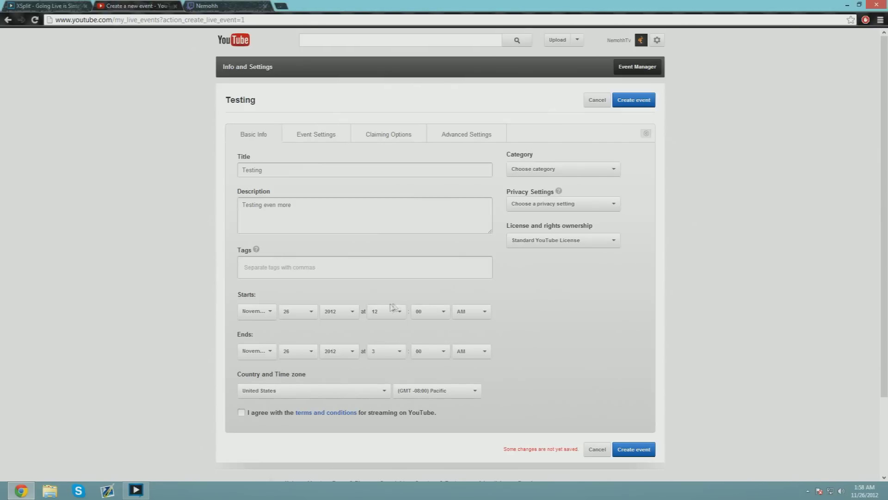
pyautogui.click(241, 413)
# - Set category to Gaming, privacy to Public, and keep the Standard YouTube License
pyautogui.click(607, 169)
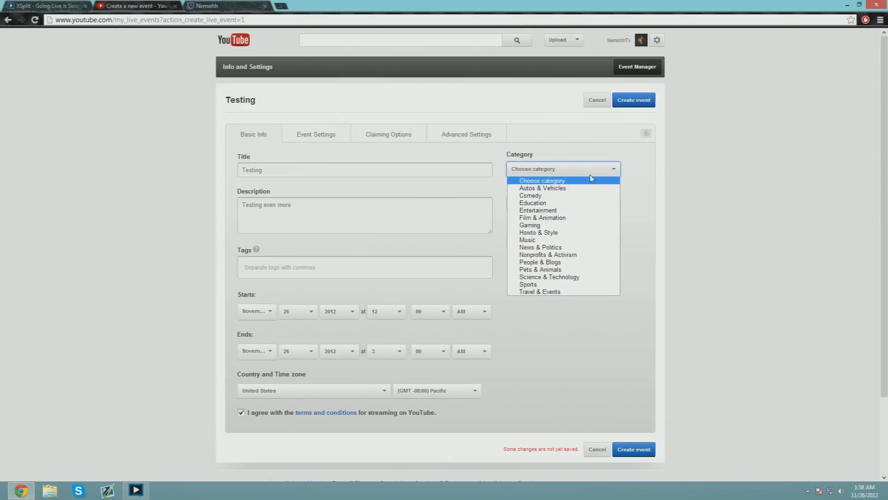
pyautogui.click(537, 226)
pyautogui.click(539, 204)
pyautogui.click(528, 219)
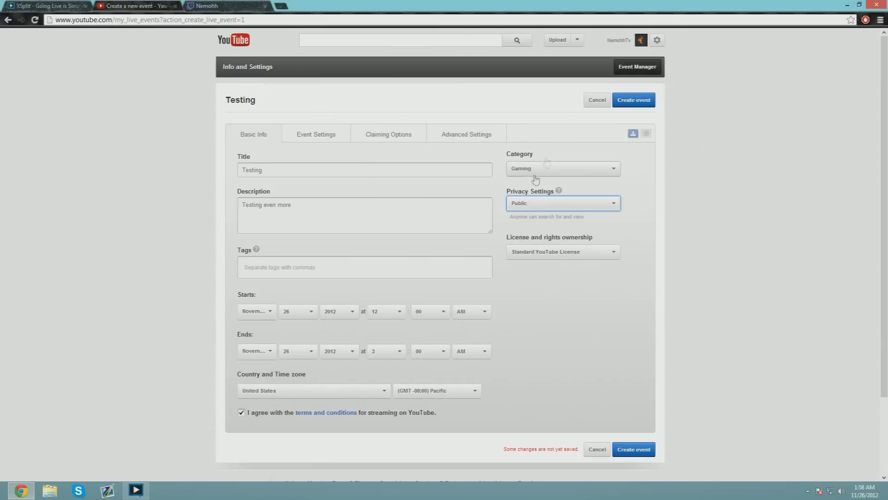
pyautogui.click(564, 254)
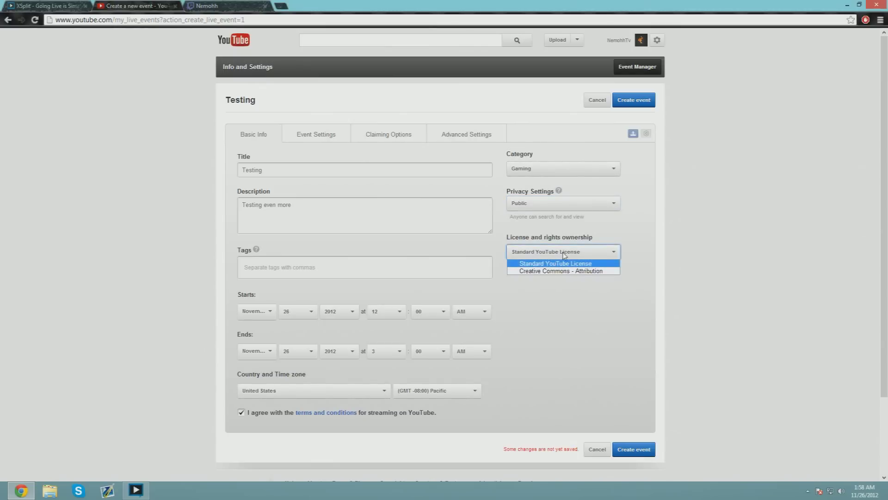
pyautogui.click(568, 254)
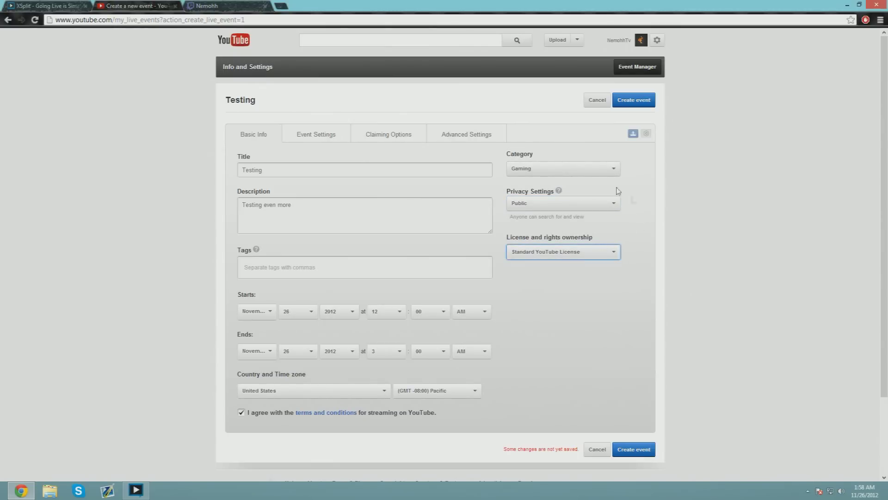
pyautogui.click(322, 135)
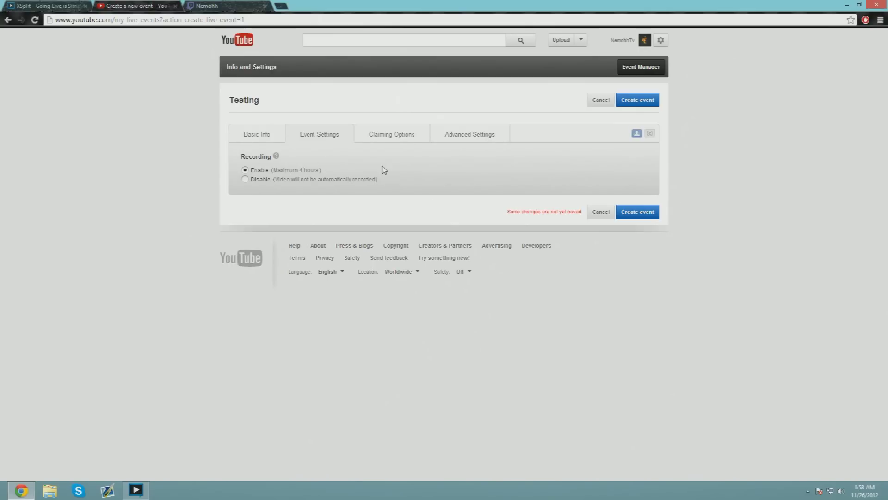
# - On Claiming Options, claim the video and enable standard in-stream ads
pyautogui.click(377, 137)
pyautogui.click(337, 133)
pyautogui.click(383, 138)
pyautogui.click(248, 161)
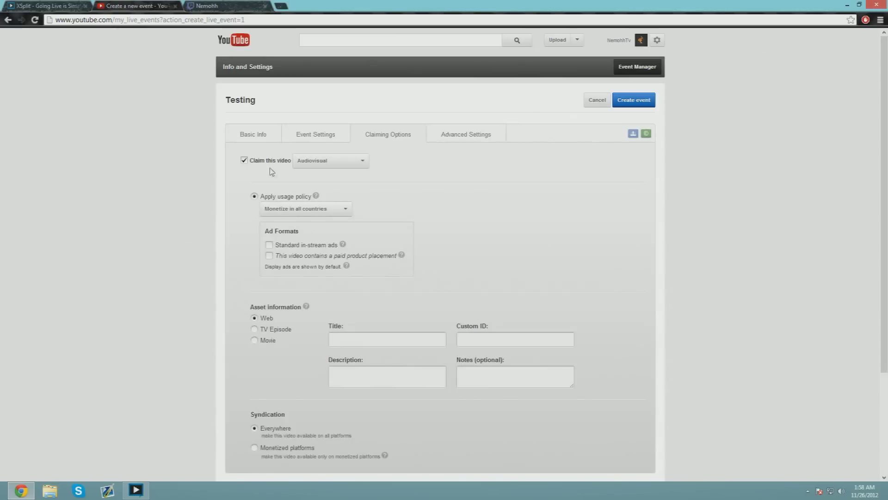
pyautogui.click(269, 245)
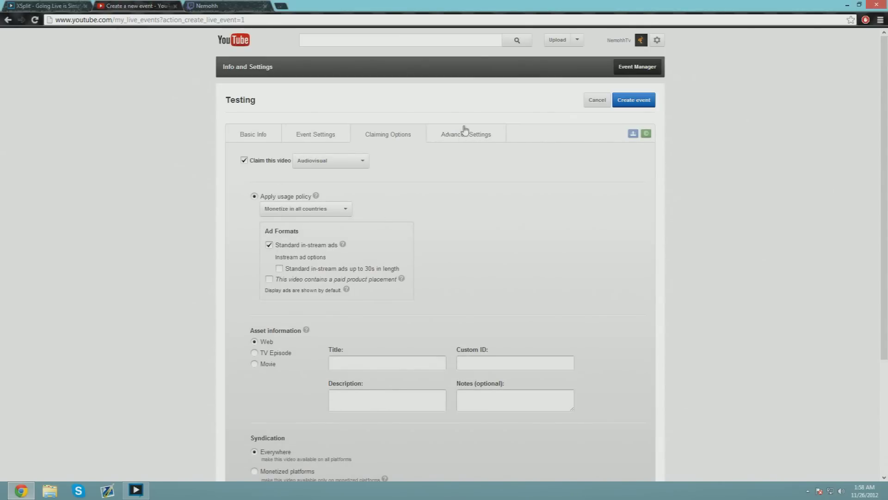
# - Review the event's tabs once more and create the Testing live event
pyautogui.click(326, 137)
pyautogui.click(256, 141)
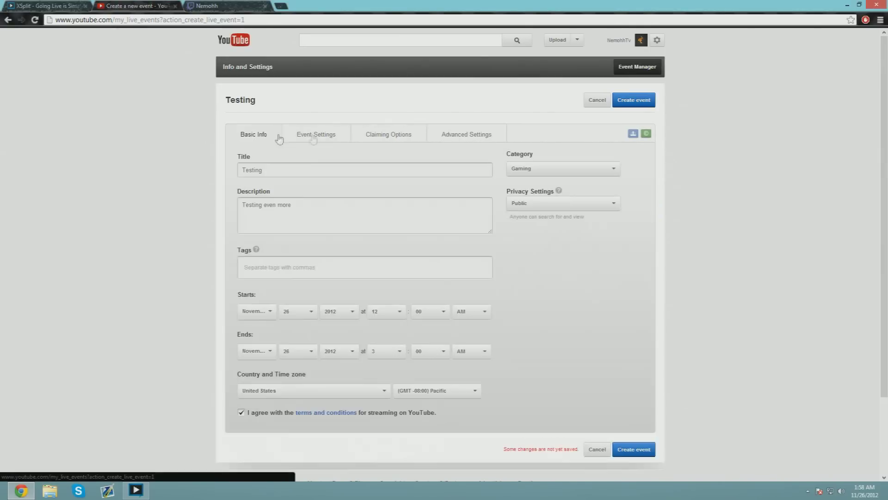
pyautogui.click(345, 137)
pyautogui.click(375, 138)
pyautogui.scroll(-4, 670, 224)
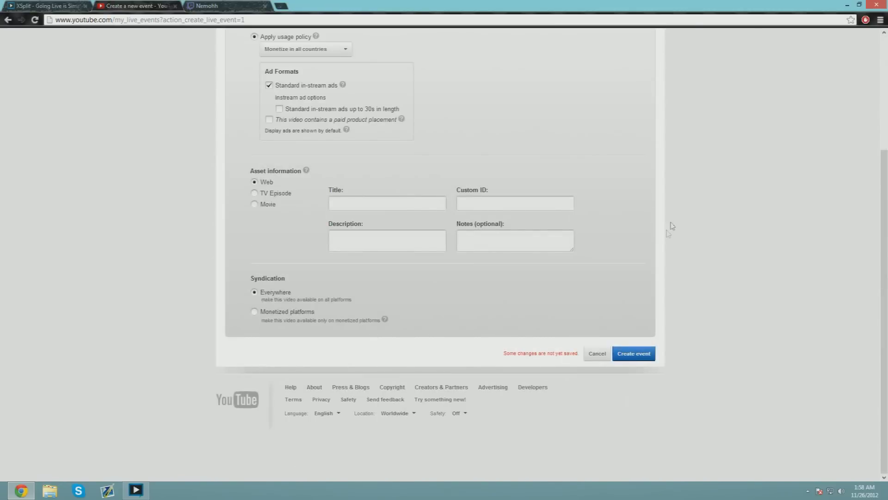
pyautogui.click(643, 352)
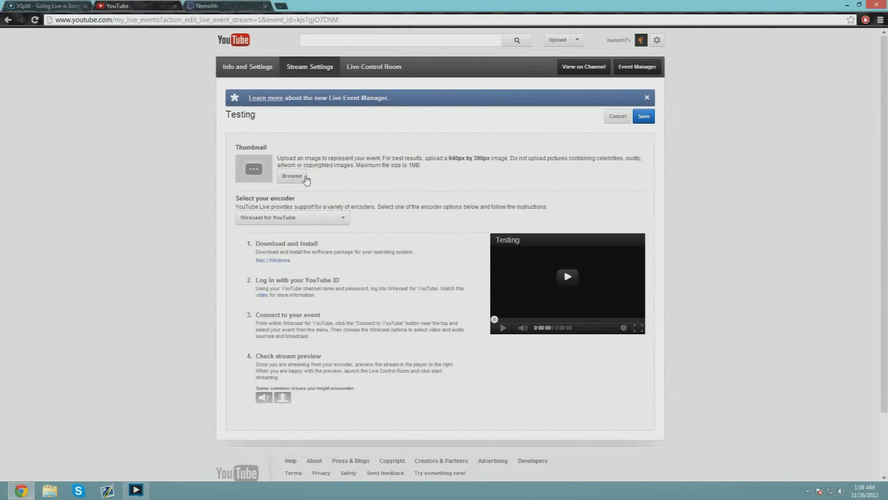
# - Upload Black-ops-Variety-Thumbnail.png as the event thumbnail
pyautogui.click(303, 178)
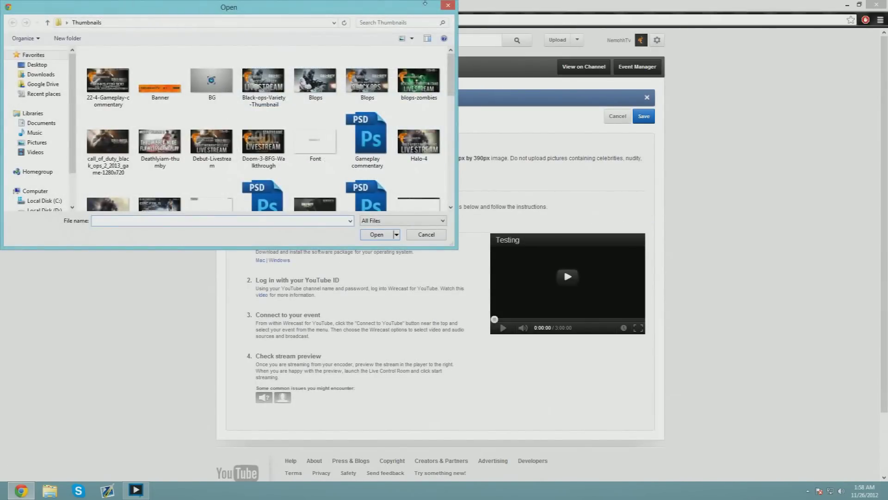
pyautogui.click(316, 81)
pyautogui.click(264, 83)
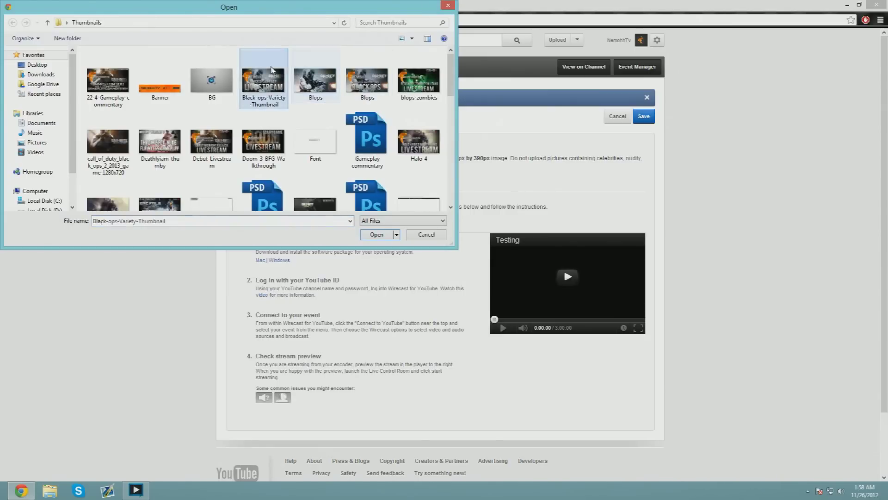
pyautogui.click(381, 236)
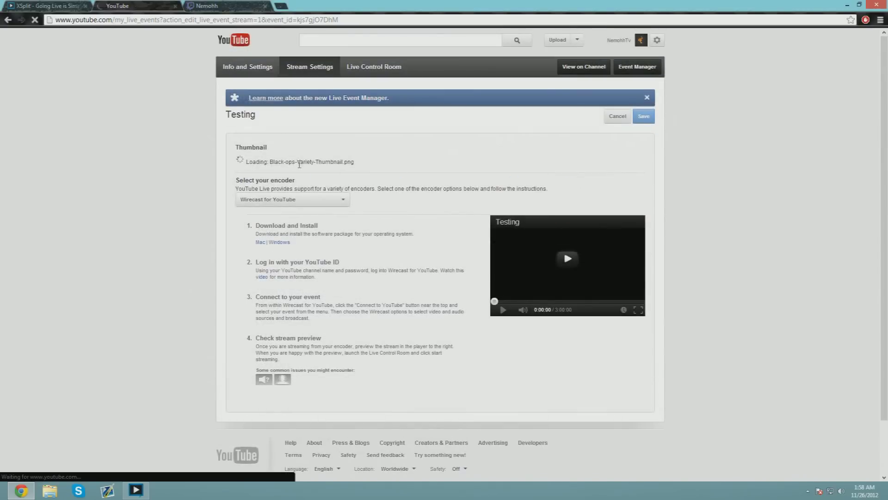
# - Set the encoder selection to Other encoders to reveal the stream name and server URLs
pyautogui.click(314, 200)
pyautogui.click(315, 199)
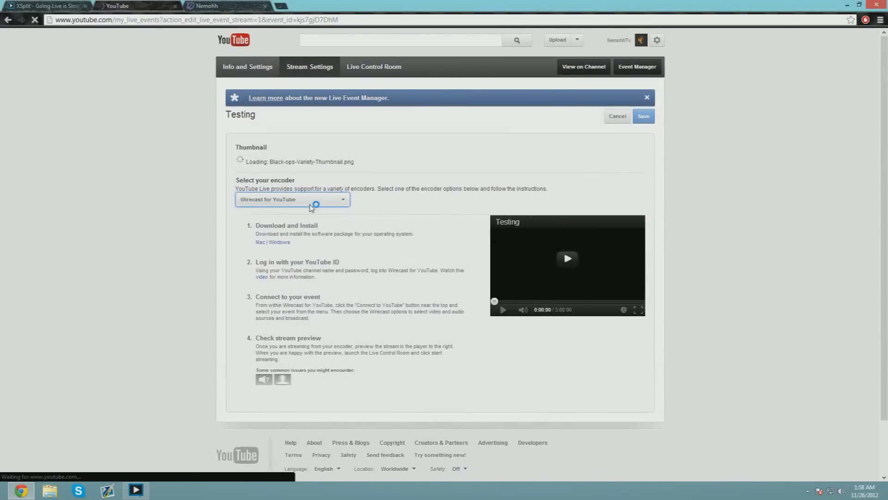
pyautogui.click(314, 199)
pyautogui.click(314, 200)
pyautogui.click(314, 200)
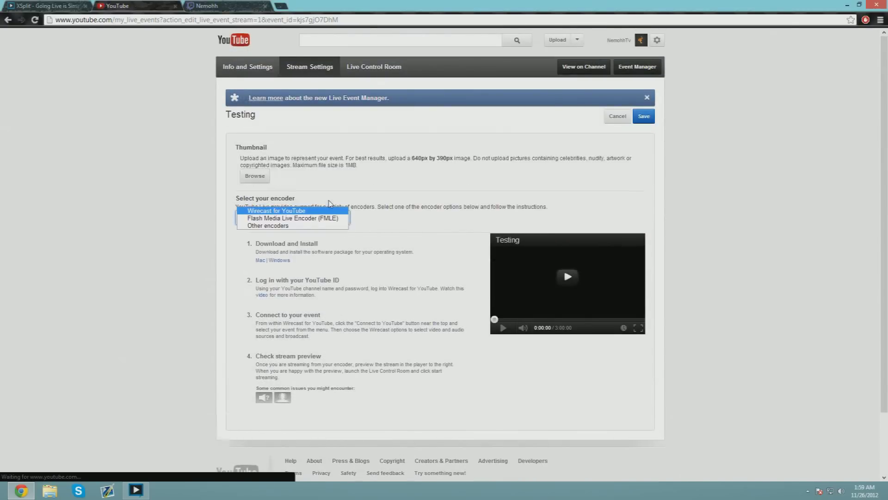
pyautogui.click(328, 203)
pyautogui.click(327, 219)
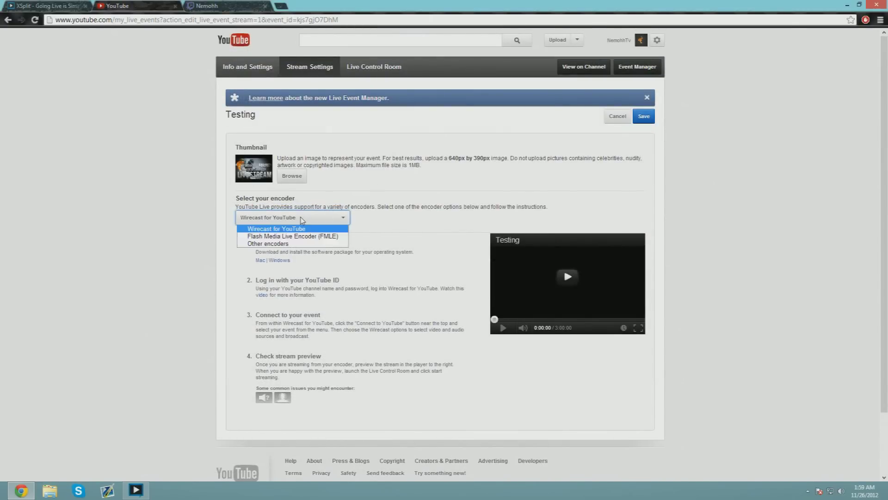
pyautogui.click(283, 244)
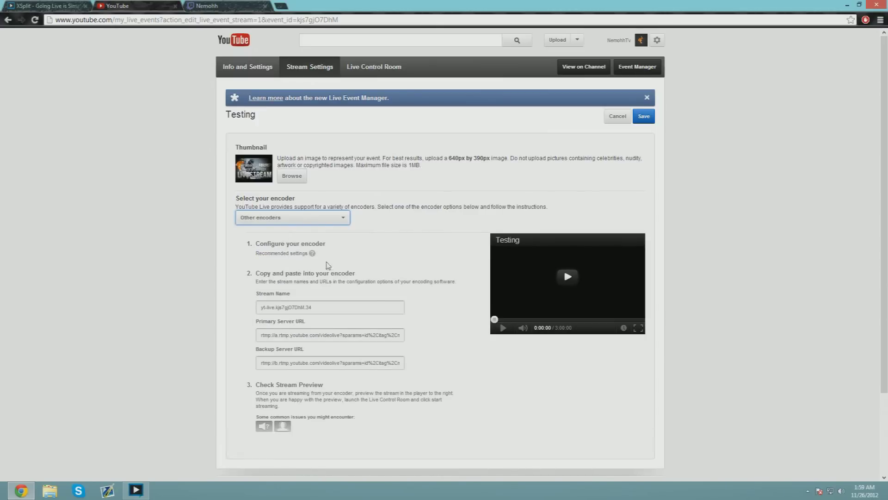
# - Bring XSplit Broadcaster to the front
pyautogui.click(690, 209)
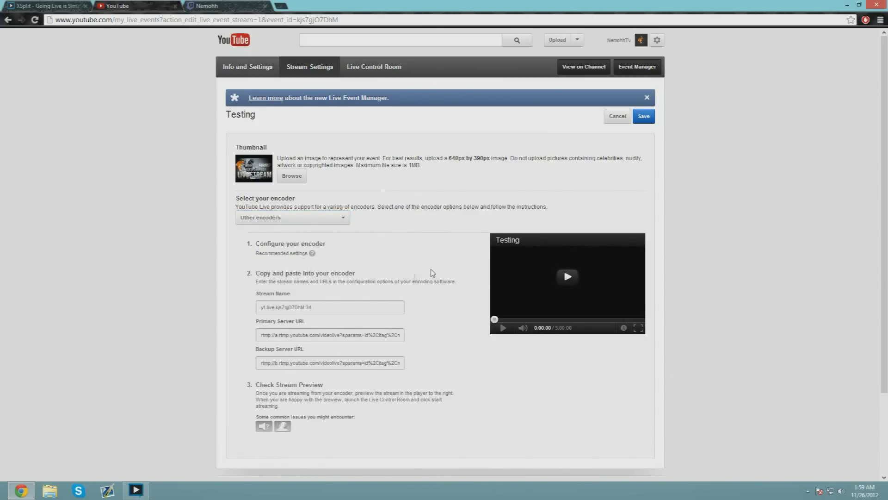
pyautogui.moveTo(255, 296); pyautogui.dragTo(385, 261)
pyautogui.click(384, 262)
pyautogui.click(136, 490)
# - Add a new custom RTMP channel from the broadcast channel settings
pyautogui.click(416, 149)
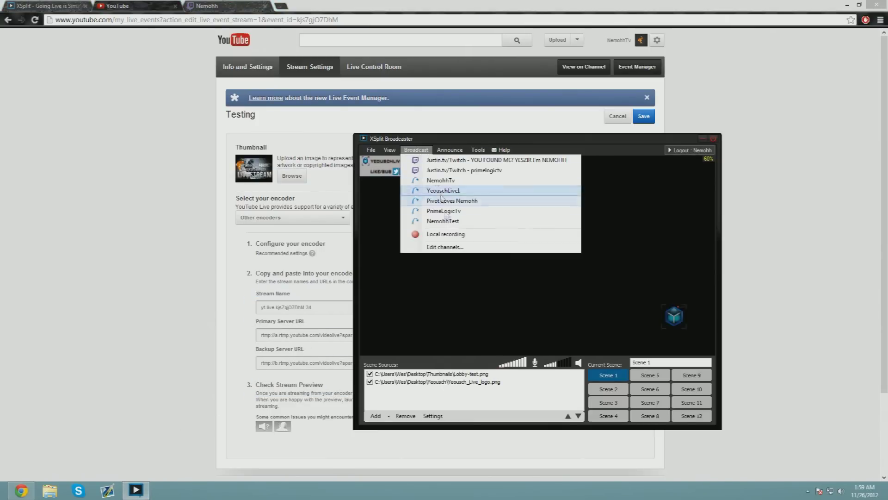
pyautogui.click(431, 247)
pyautogui.click(518, 221)
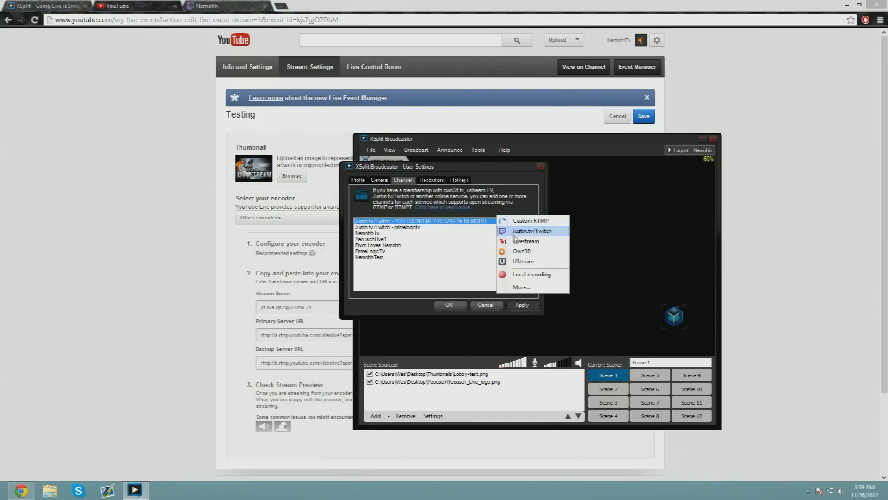
pyautogui.click(518, 223)
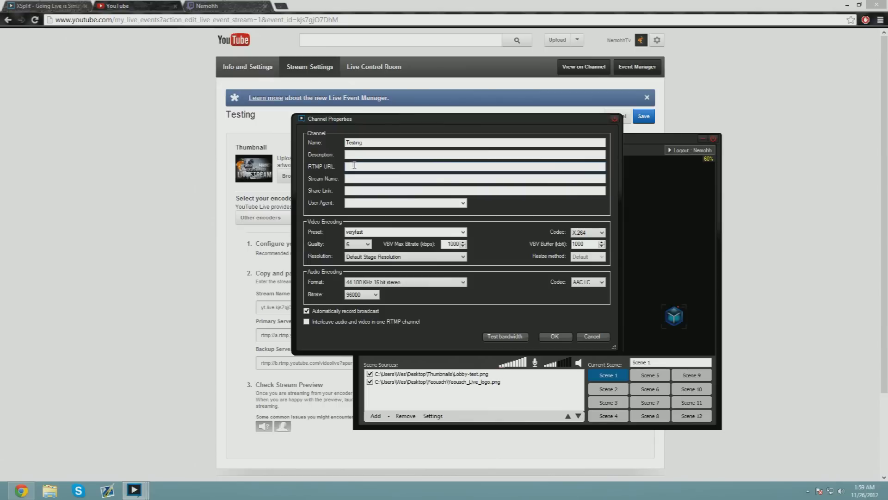
# - Copy YouTube's primary server URL and paste it as the channel's RTMP URL
pyautogui.click(159, 325)
pyautogui.click(285, 337)
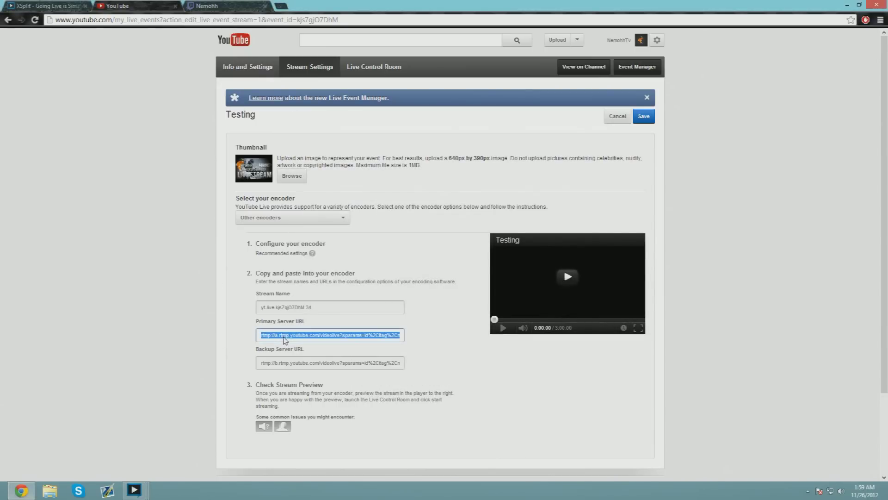
pyautogui.rightClick(284, 336)
pyautogui.click(317, 375)
pyautogui.click(133, 489)
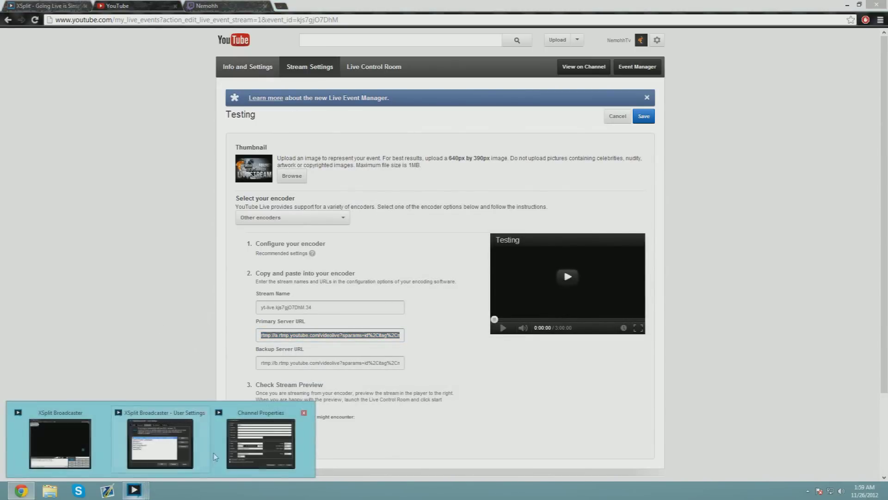
pyautogui.click(260, 440)
pyautogui.hotkey('ctrl', 'v')
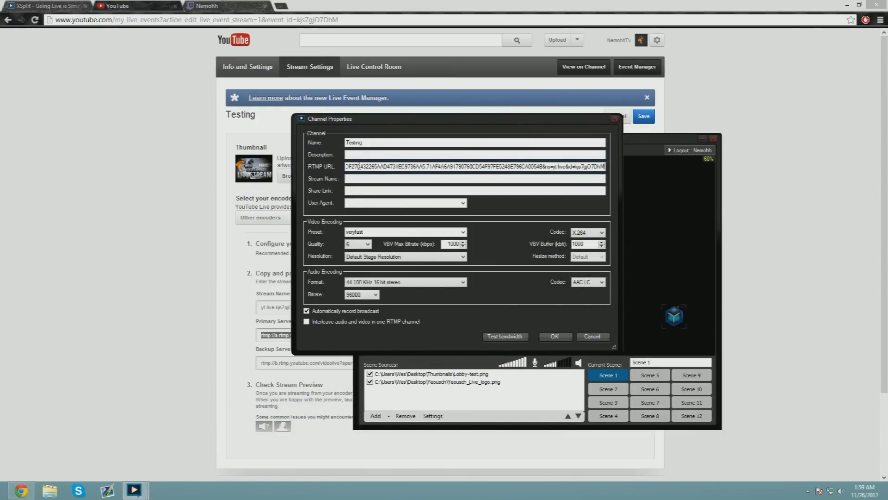
# - Copy YouTube's stream name and paste it into the channel's Stream Name
pyautogui.click(121, 241)
pyautogui.click(298, 307)
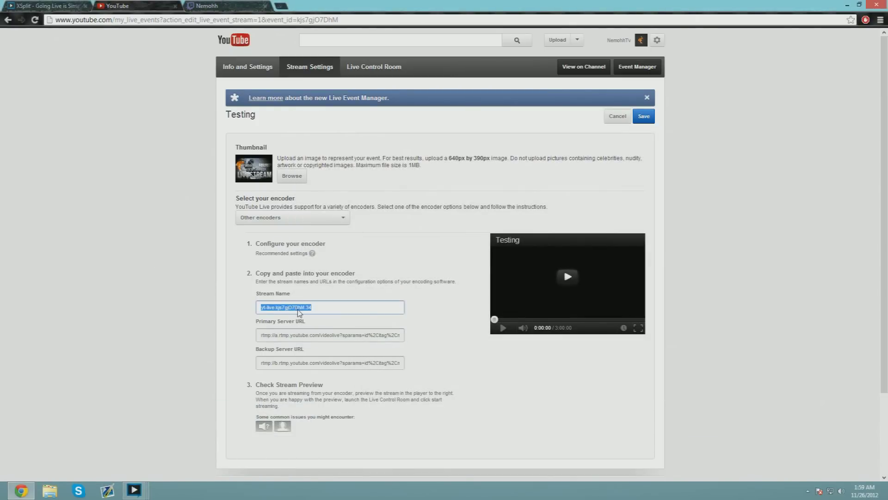
pyautogui.rightClick(300, 310)
pyautogui.click(323, 349)
pyautogui.click(133, 490)
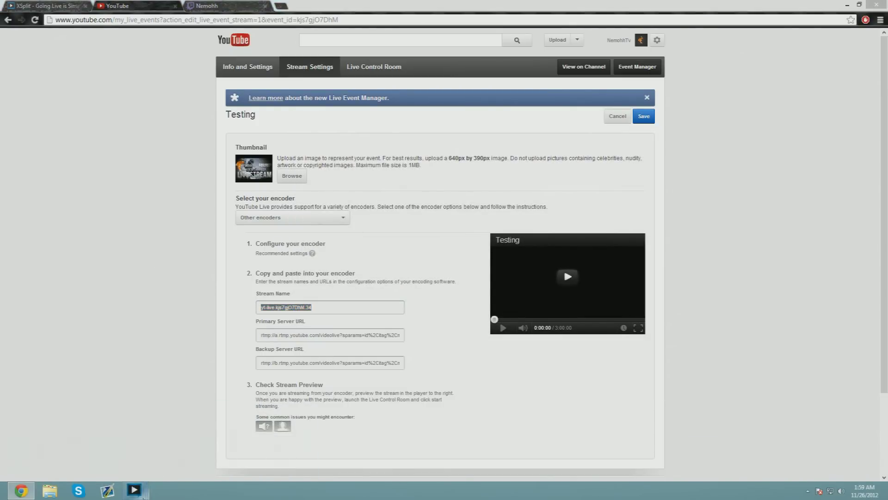
pyautogui.click(261, 439)
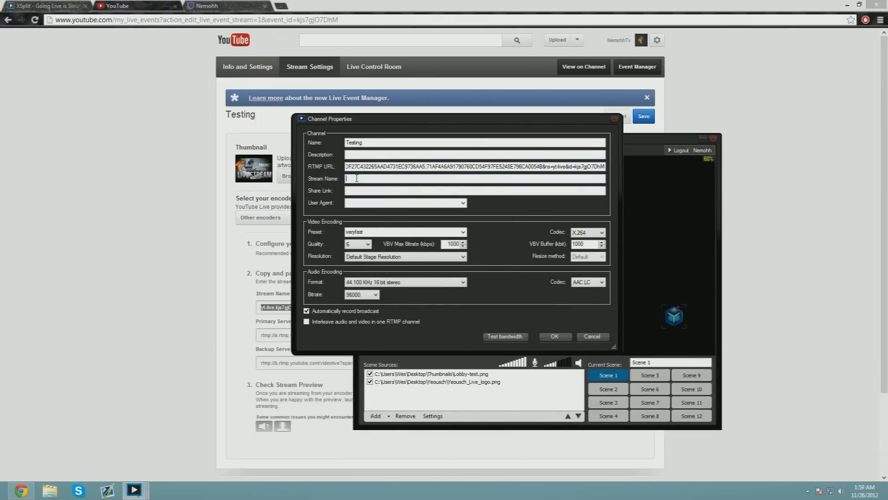
pyautogui.hotkey('ctrl', 'v')
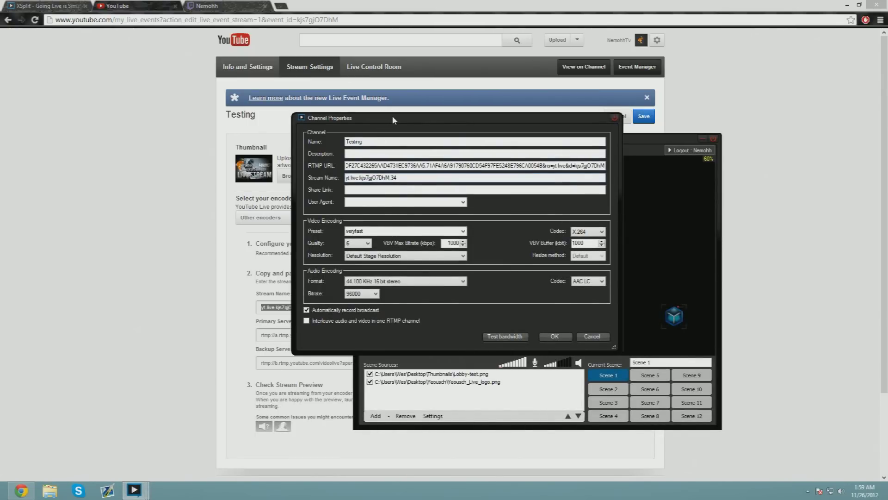
# - Reposition Channel Properties and start typing the YouTube channel URL into Share Link
pyautogui.moveTo(392, 115); pyautogui.dragTo(401, 111)
pyautogui.click(405, 112)
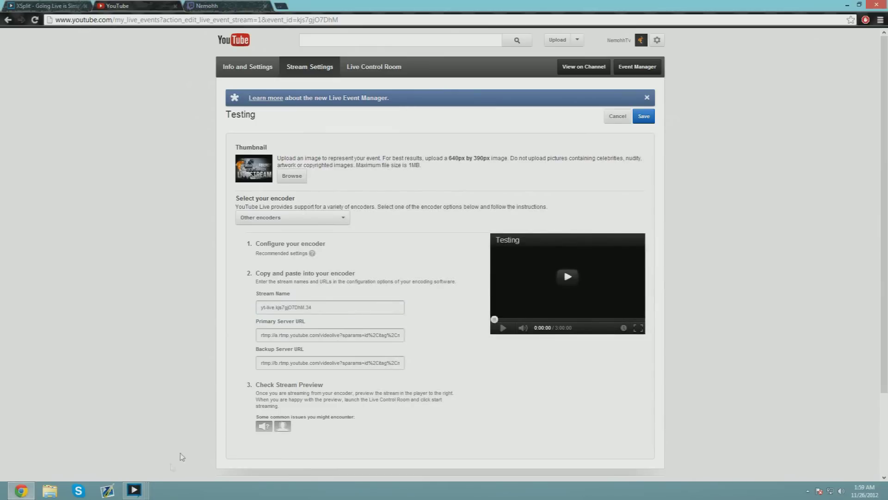
pyautogui.click(133, 490)
pyautogui.click(261, 439)
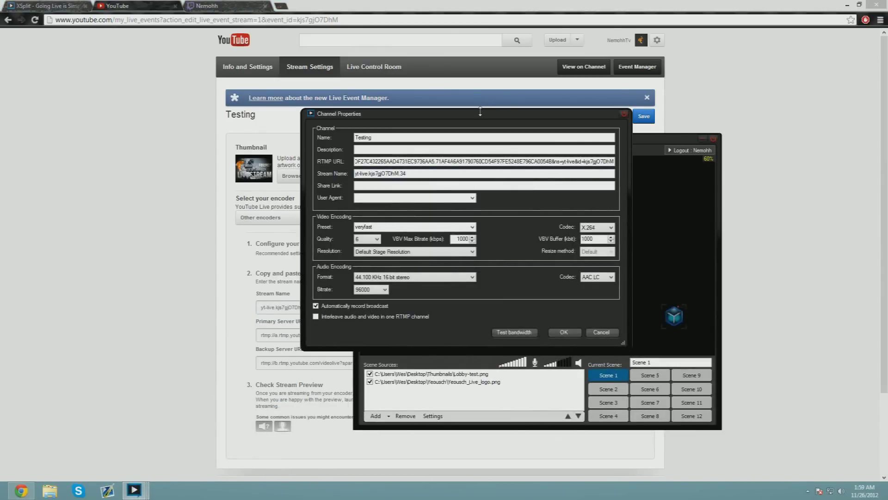
pyautogui.moveTo(481, 114); pyautogui.dragTo(522, 142)
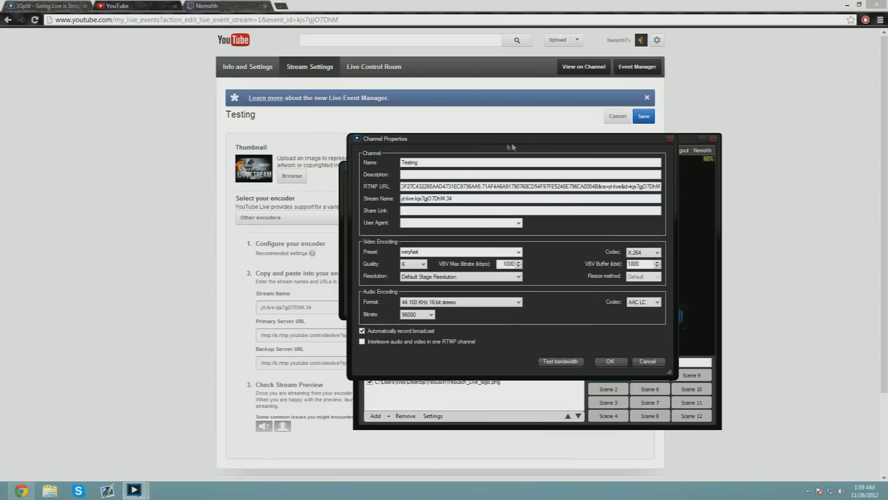
pyautogui.click(431, 211)
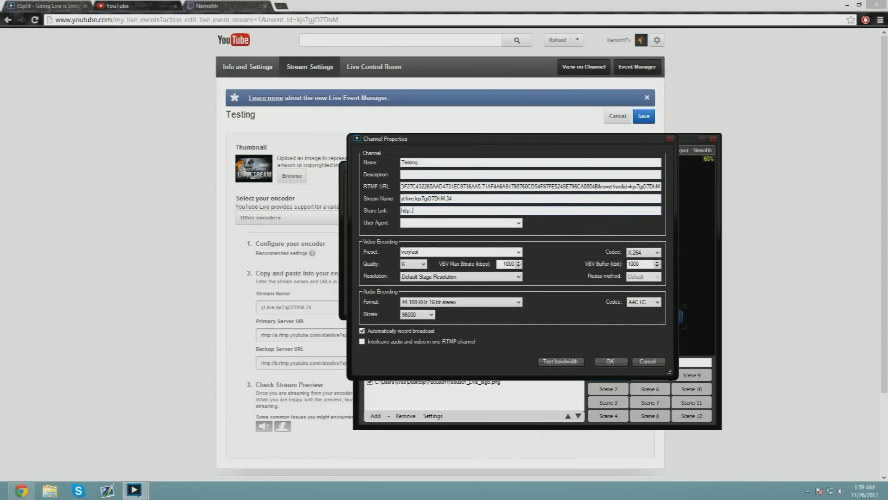
pyautogui.write('http://www.youtube.com/NemohhTv')
# - Set User Agent to XSplit/?, disable automatic recording, and enable Interleave
pyautogui.click(517, 224)
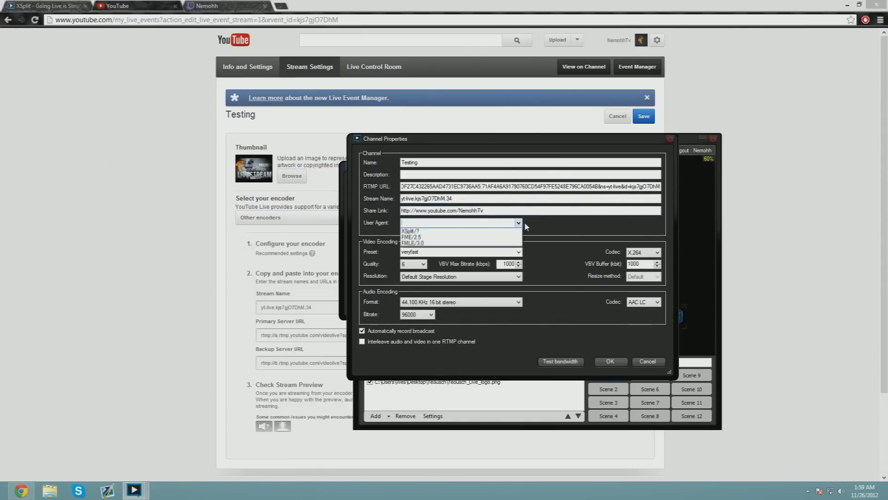
pyautogui.click(428, 232)
pyautogui.click(361, 330)
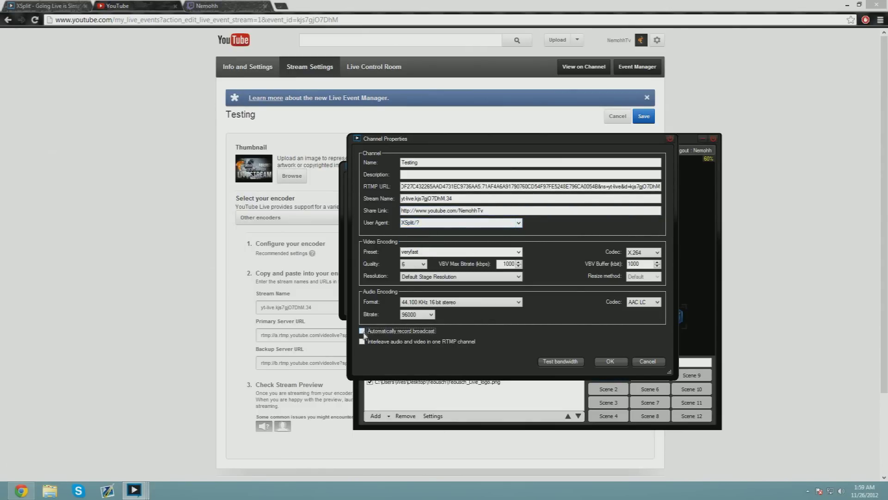
pyautogui.click(362, 341)
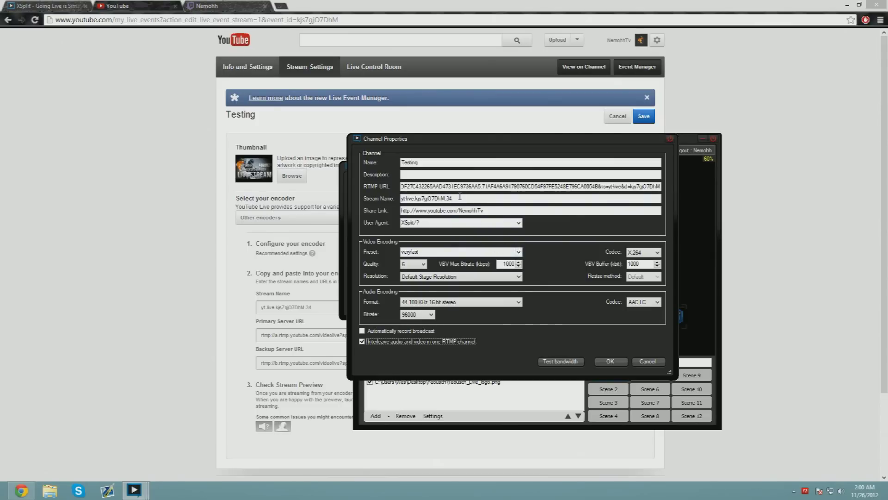
# - Check the stream name value and keep veryfast as the encoding preset
pyautogui.moveTo(460, 197); pyautogui.dragTo(348, 196)
pyautogui.click(505, 196)
pyautogui.click(519, 252)
pyautogui.click(520, 254)
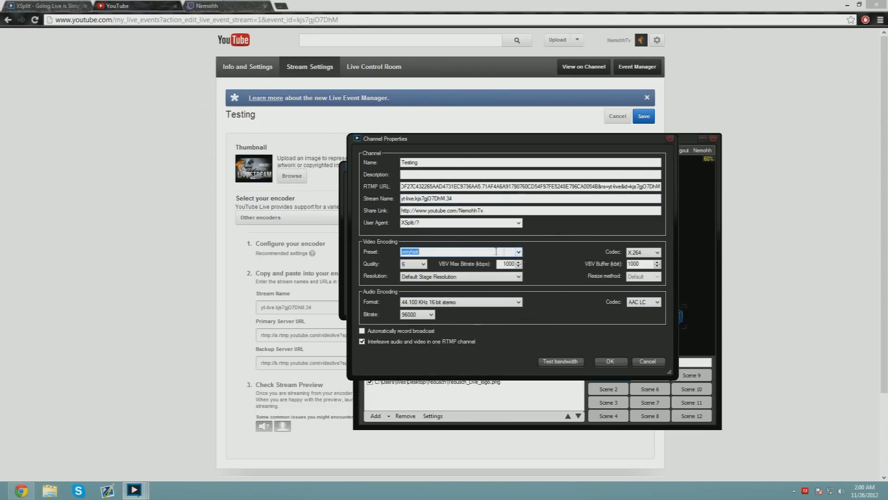
pyautogui.click(520, 253)
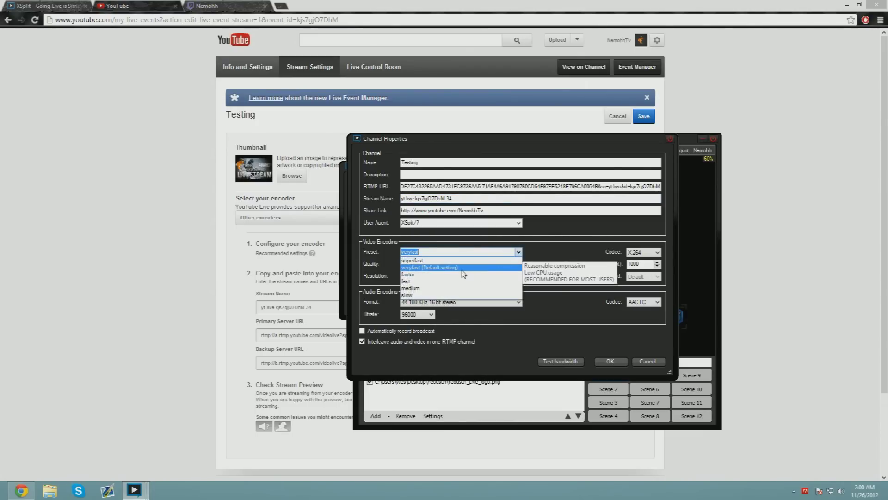
pyautogui.click(519, 253)
pyautogui.click(520, 252)
pyautogui.click(521, 252)
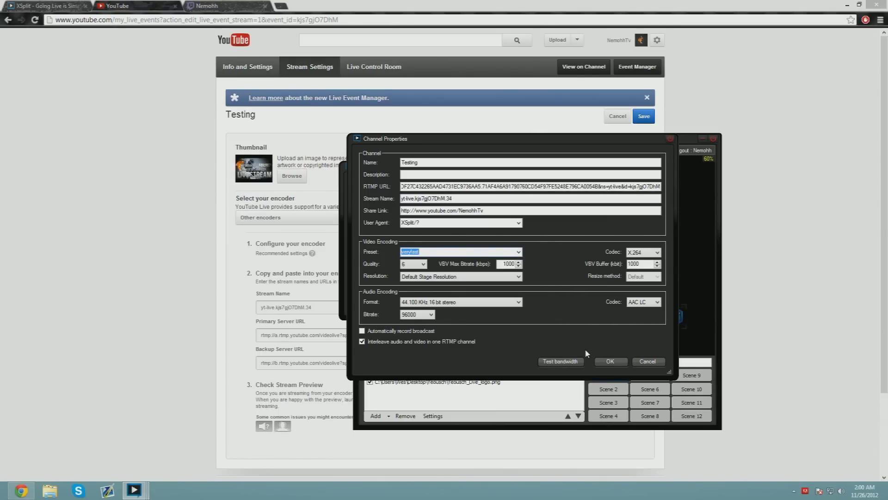
# - Save the Testing channel, start broadcasting on it, and open YouTube's Live Control Room
pyautogui.click(611, 361)
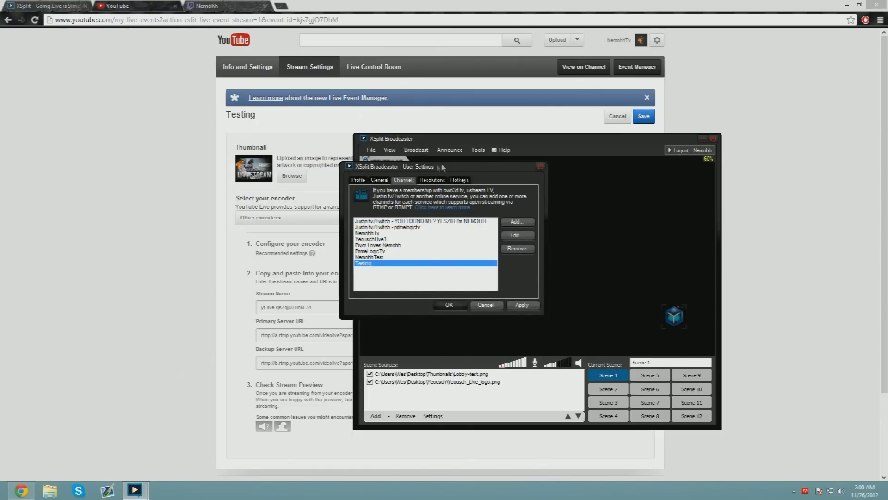
pyautogui.click(415, 149)
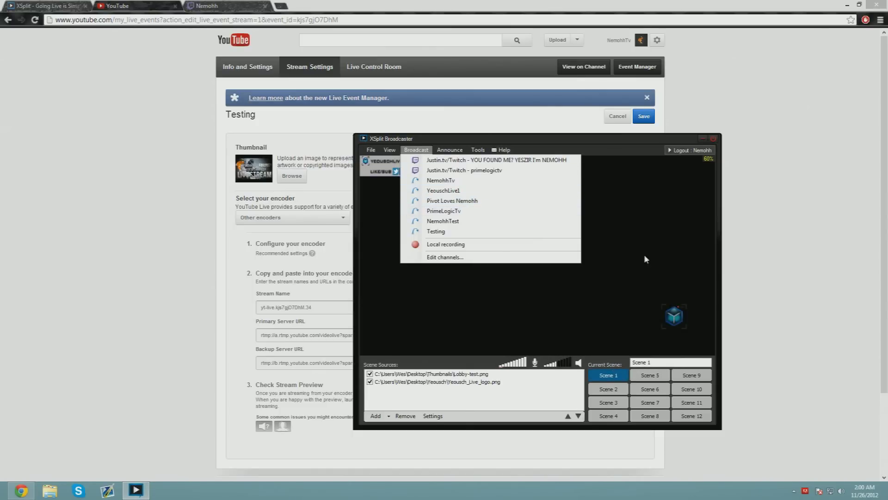
pyautogui.click(389, 180)
pyautogui.click(175, 203)
pyautogui.click(409, 69)
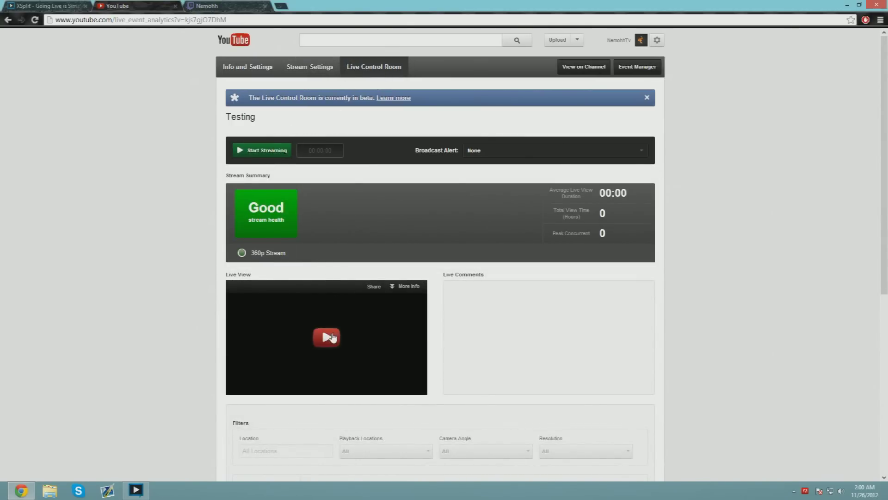
# - Play the Live View preview of the incoming stream and keep Broadcast Alert at None
pyautogui.click(328, 337)
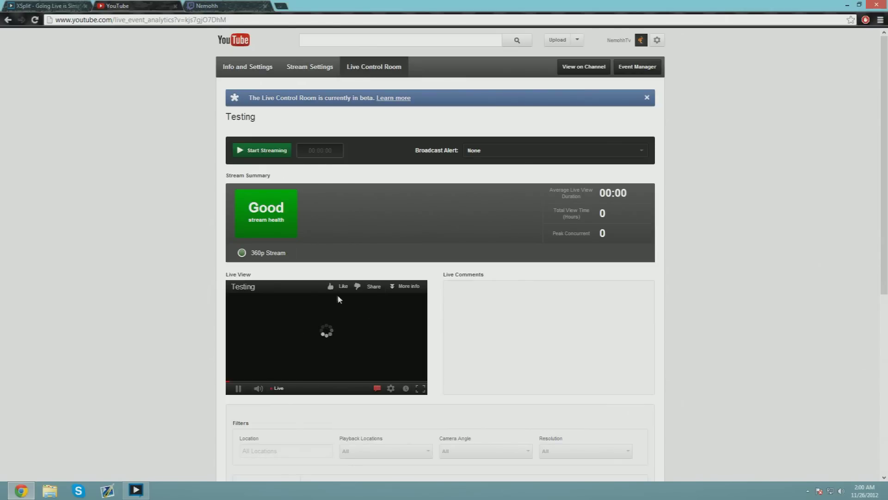
pyautogui.click(583, 149)
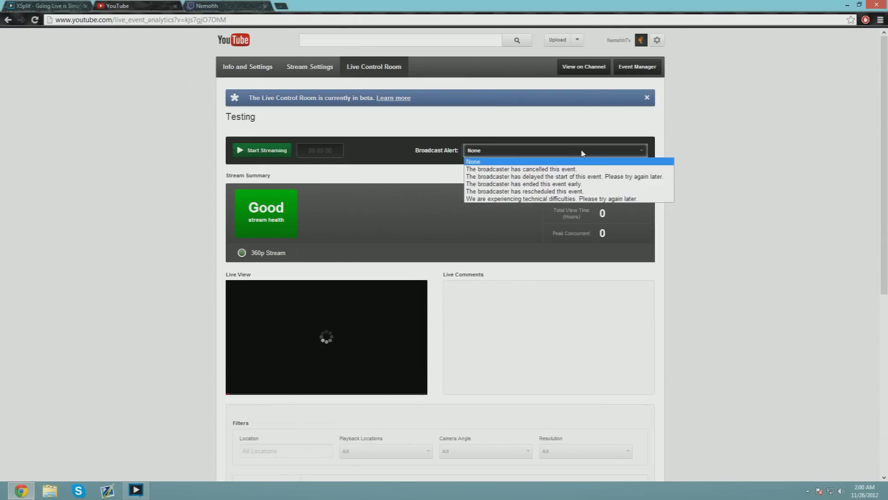
pyautogui.click(590, 148)
pyautogui.click(594, 149)
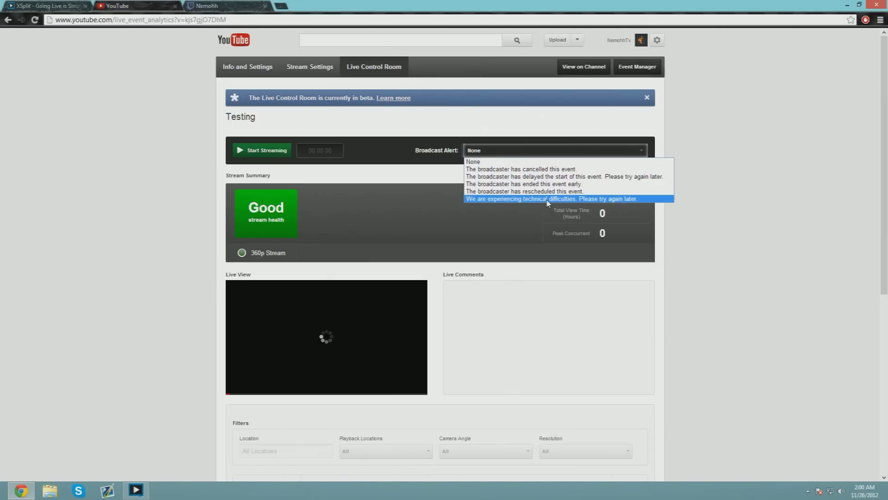
pyautogui.click(499, 151)
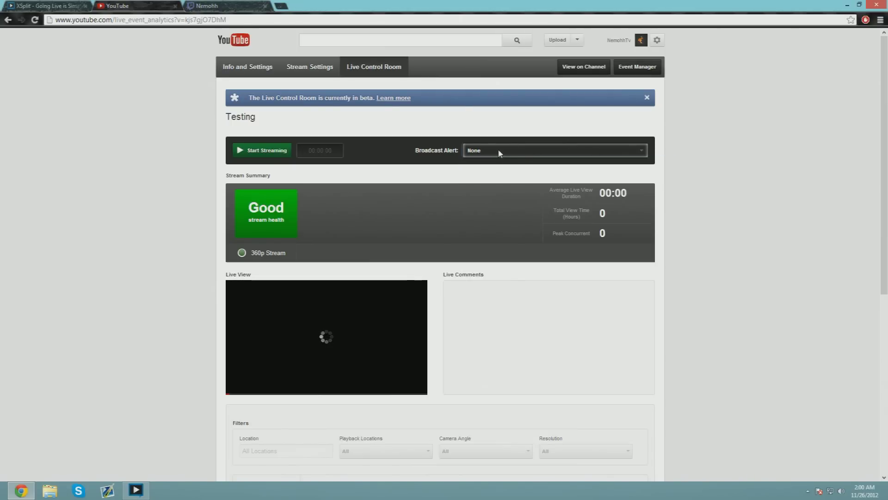
pyautogui.click(401, 149)
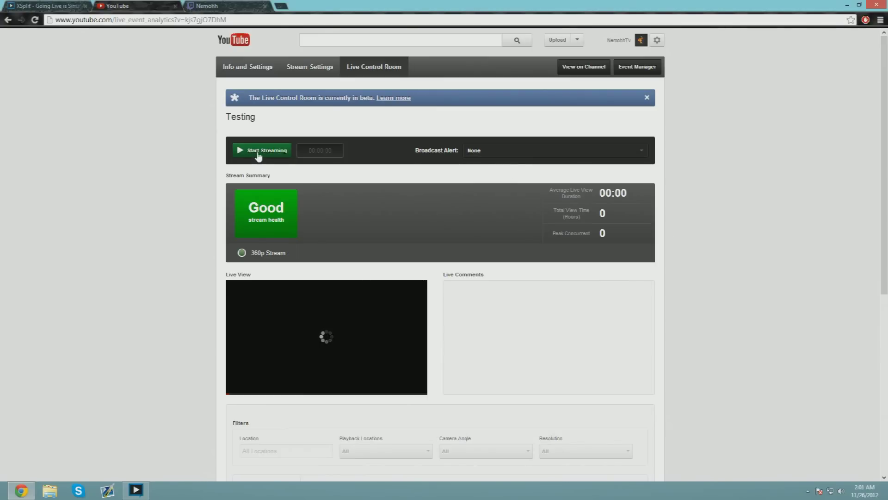
pyautogui.click(577, 41)
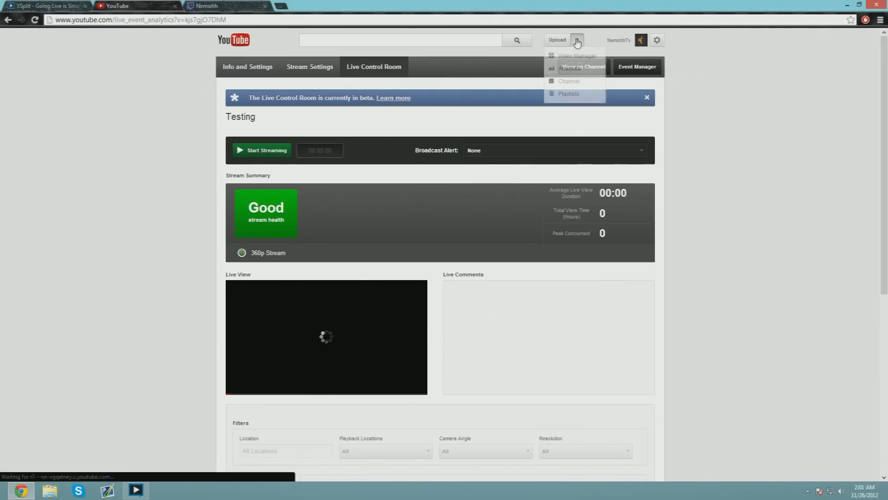
# - Open the channel page, review the Channel Settings layout options, and finish editing
pyautogui.click(567, 81)
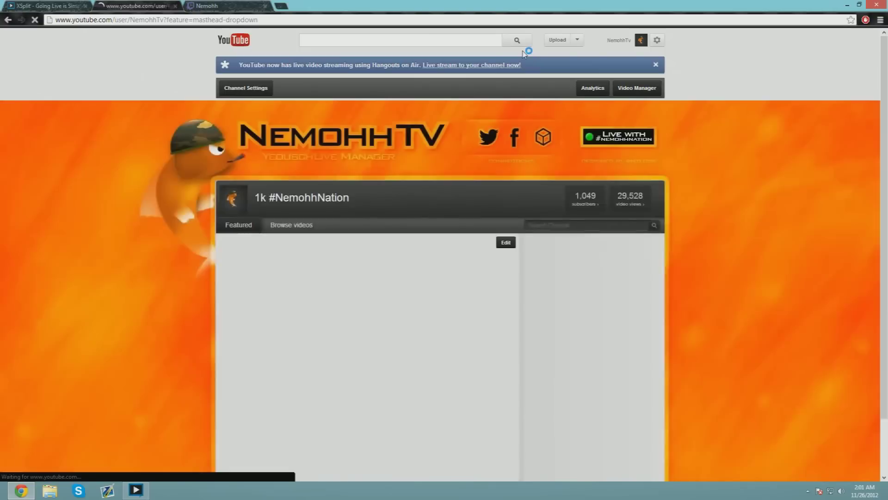
pyautogui.click(296, 314)
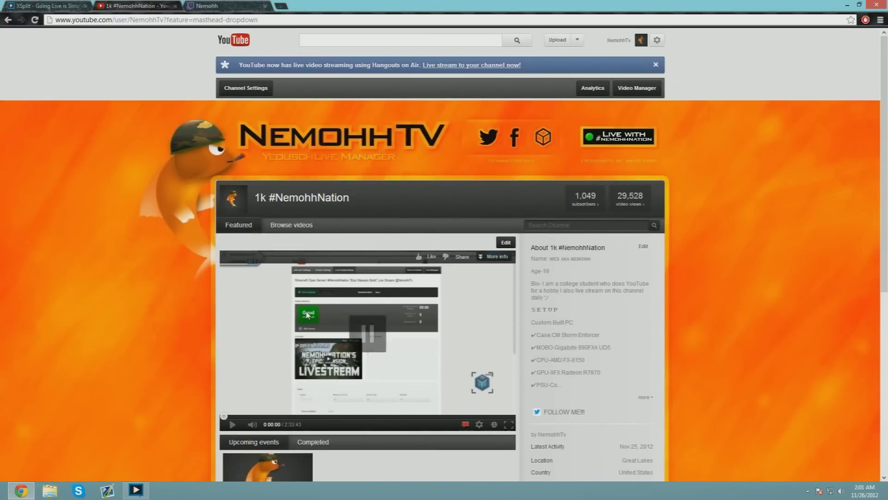
pyautogui.click(246, 88)
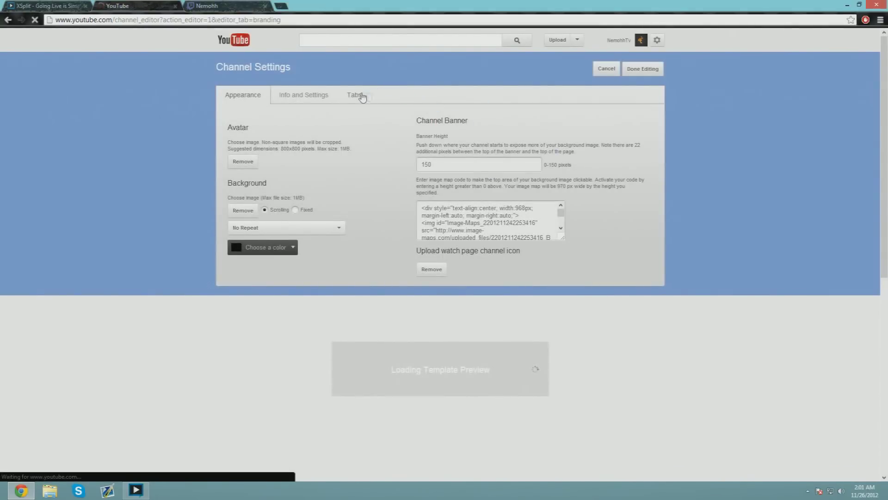
pyautogui.click(362, 97)
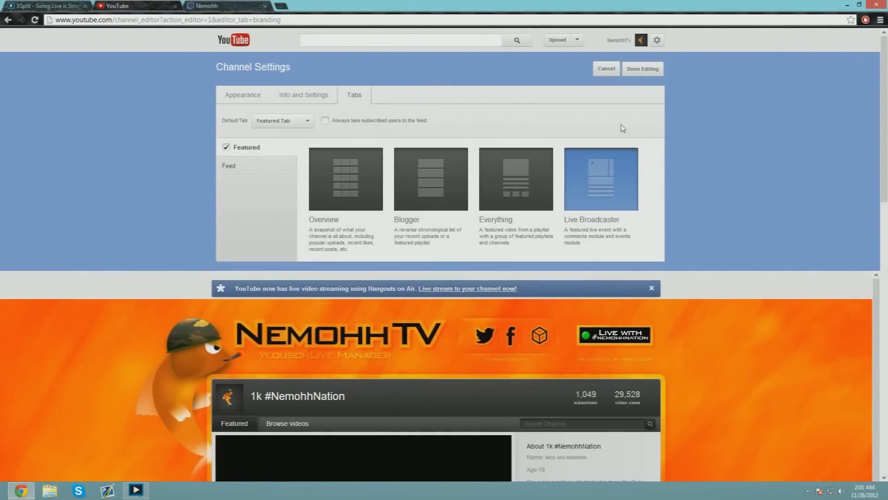
pyautogui.click(643, 69)
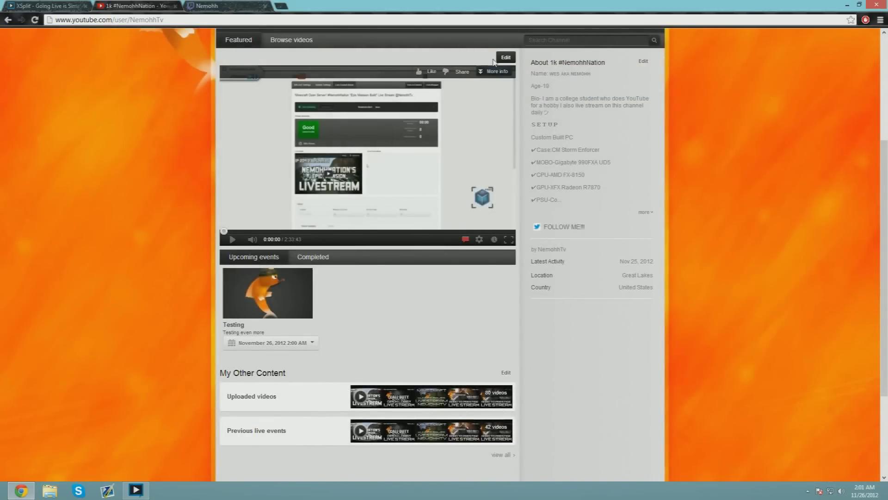
# - Set the featured video player to show the upcoming Testing live event
pyautogui.click(505, 57)
pyautogui.click(343, 78)
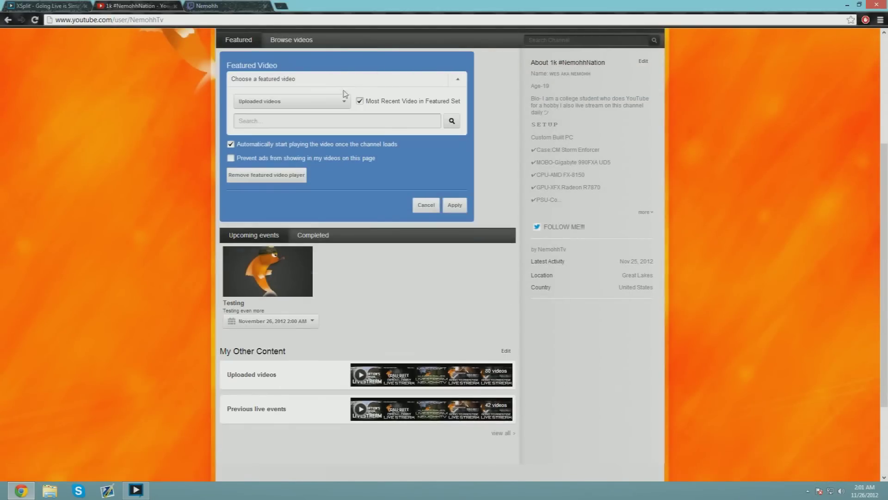
pyautogui.click(324, 102)
pyautogui.click(319, 128)
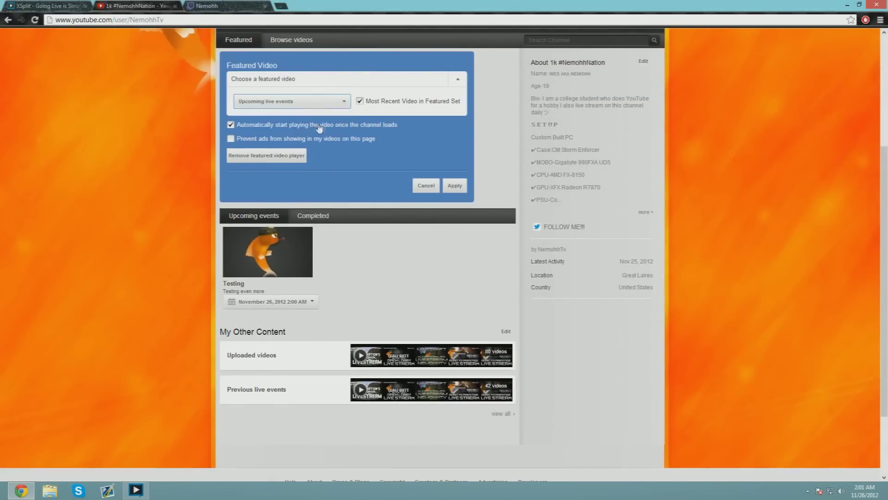
pyautogui.click(360, 102)
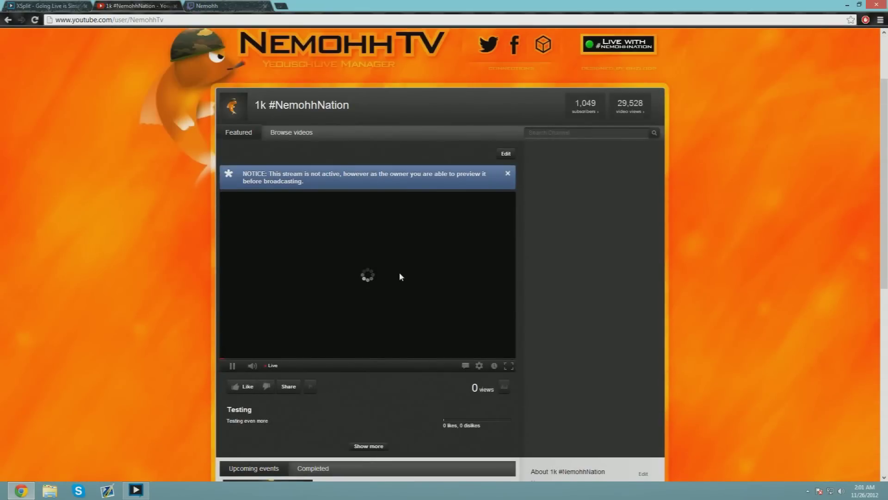
pyautogui.click(400, 276)
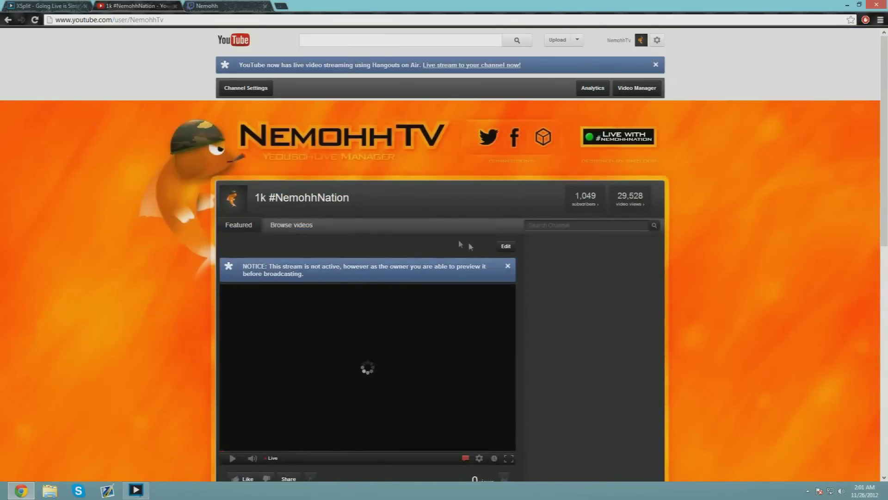
pyautogui.click(136, 490)
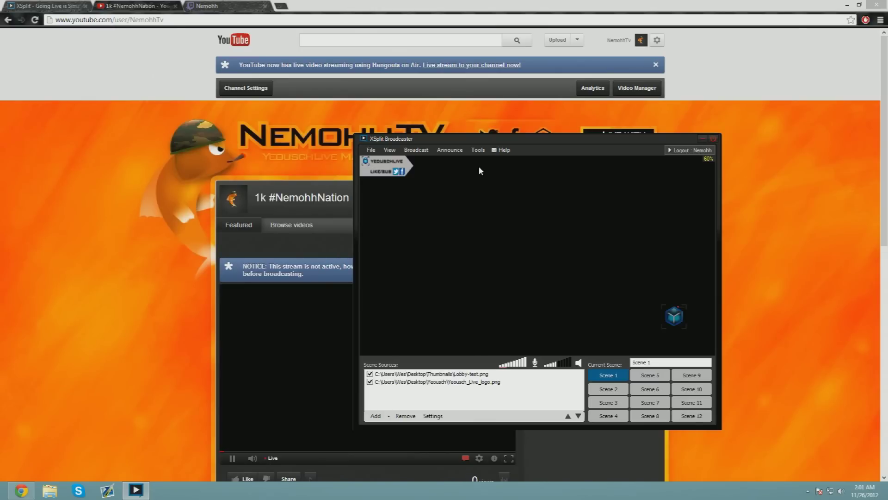
# - Drag the XSplit Broadcaster window to the lower middle, over the YouTube channel page
pyautogui.moveTo(476, 144); pyautogui.dragTo(225, 117)
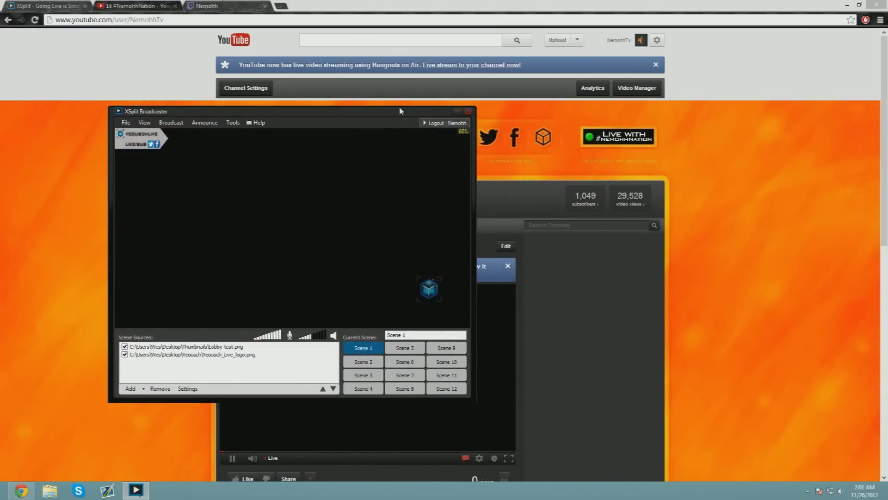
pyautogui.moveTo(400, 111); pyautogui.dragTo(507, 188)
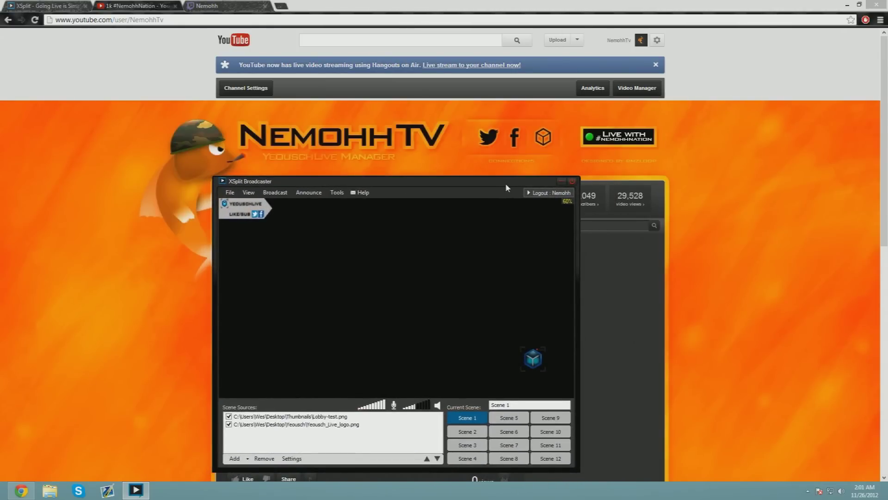